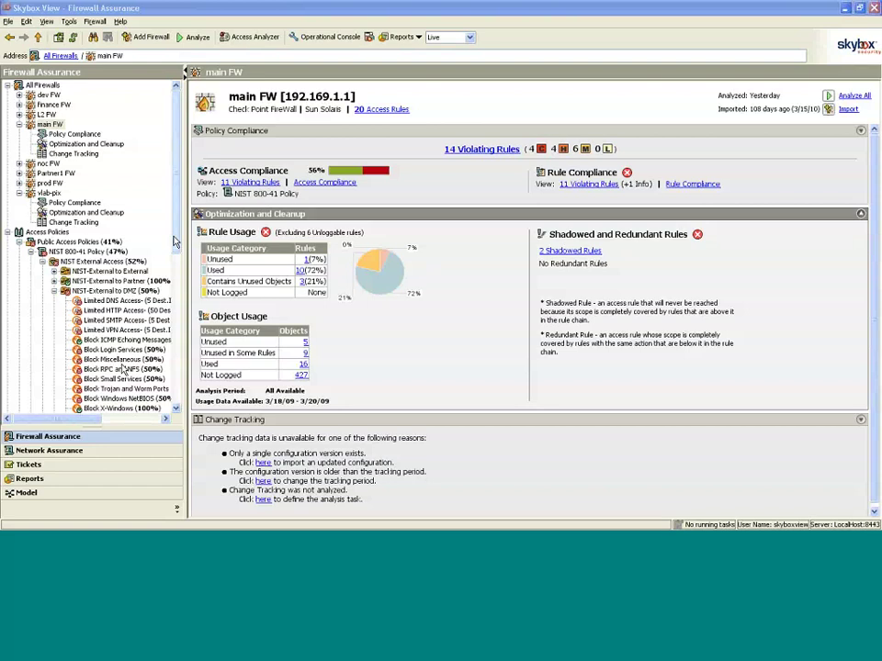
Look through the Access Policies and Rule Policies in the Firewall Assurance tree, including the Standard rule checks
{"action": "left_click_drag", "start_coordinate": [174, 241], "coordinate": [178, 315]}
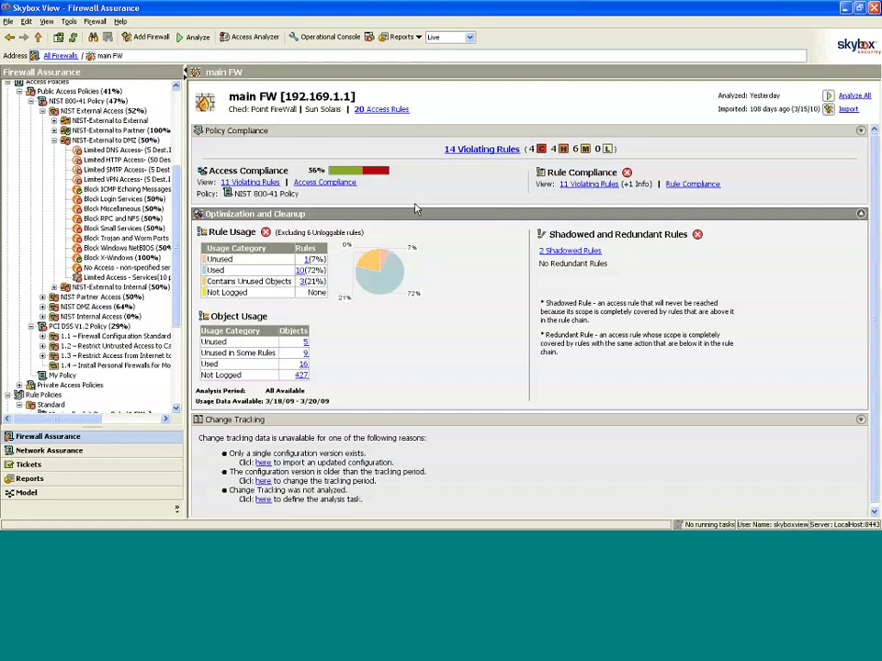
{"action": "scroll", "coordinate": [101, 275], "scroll_direction": "down", "scroll_amount": 5}
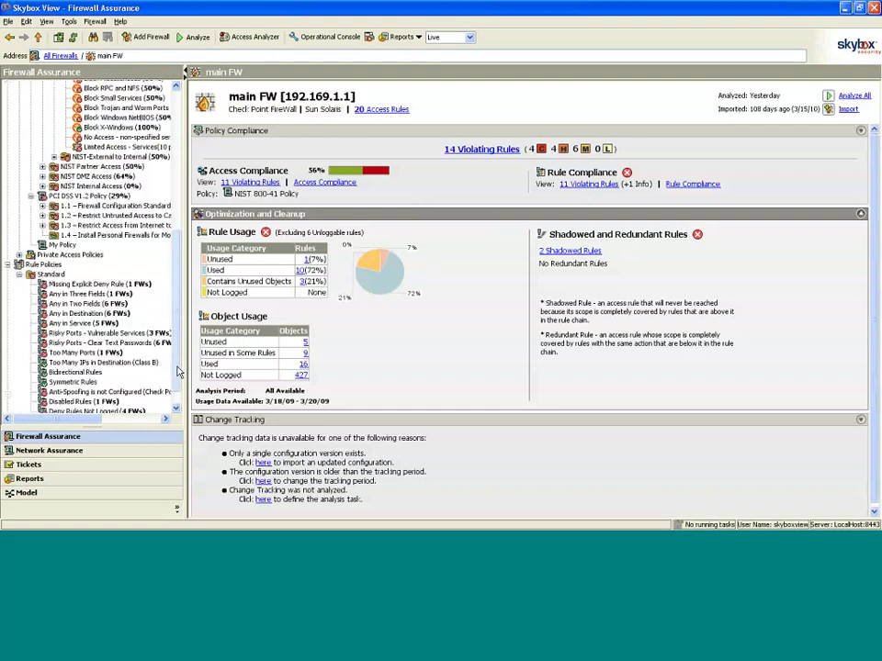
{"action": "scroll", "coordinate": [81, 265], "scroll_direction": "down", "scroll_amount": 1}
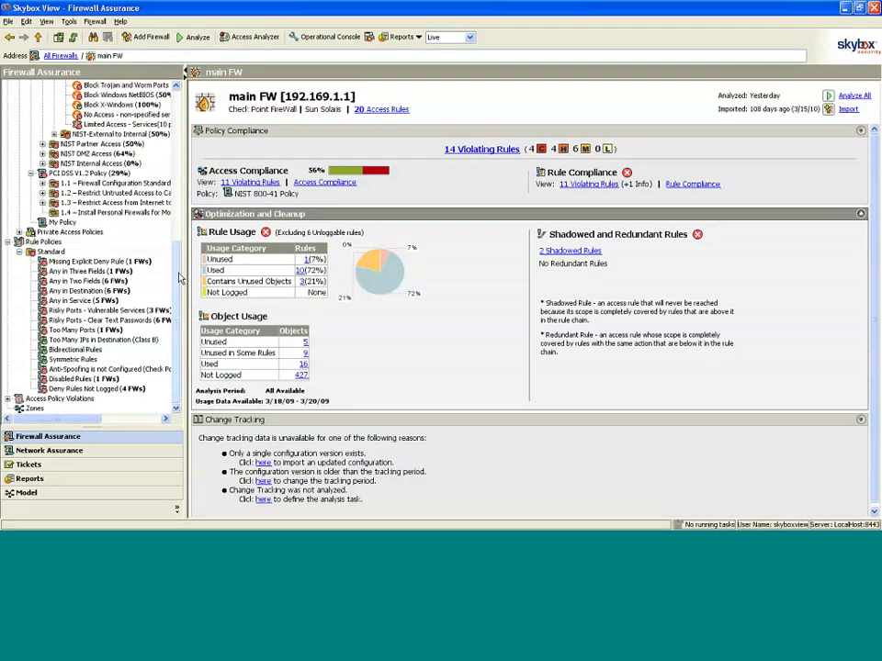
{"action": "scroll", "coordinate": [179, 277], "scroll_direction": "up", "scroll_amount": 10}
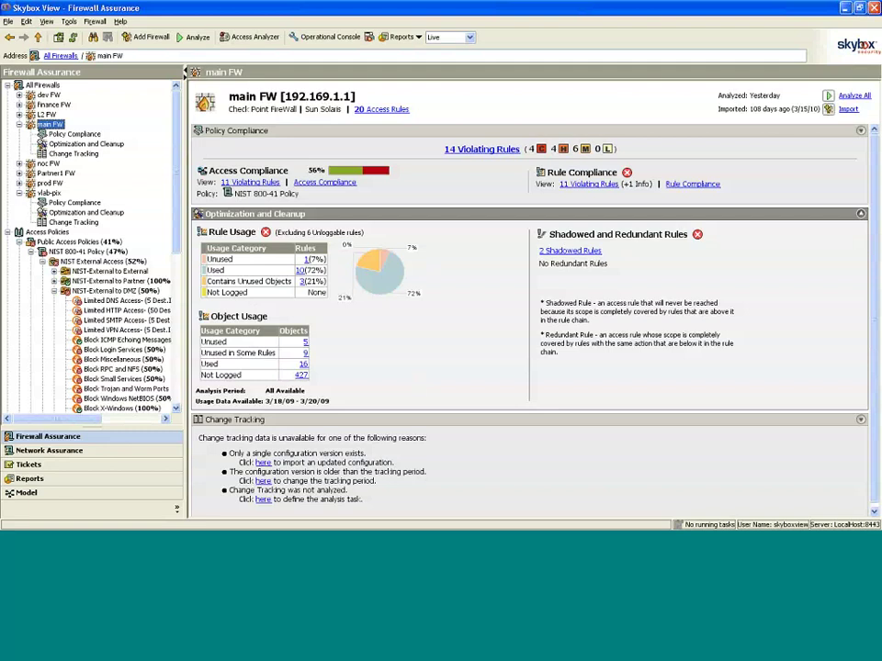
Open vlab-pix's change tracking and view the access rules affected by change 106 to Object tcp_all
{"action": "left_click", "coordinate": [74, 222]}
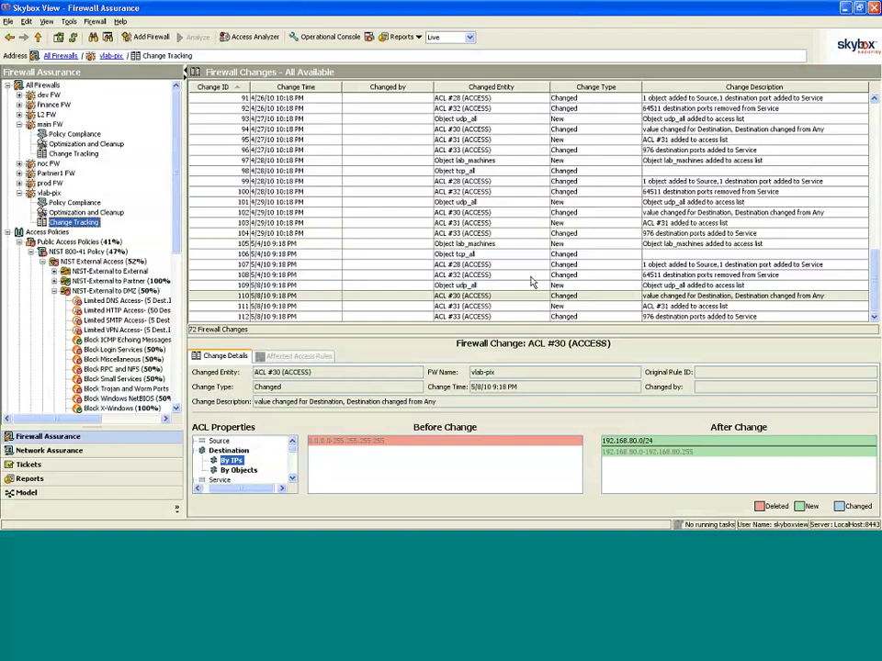
{"action": "left_click", "coordinate": [506, 255]}
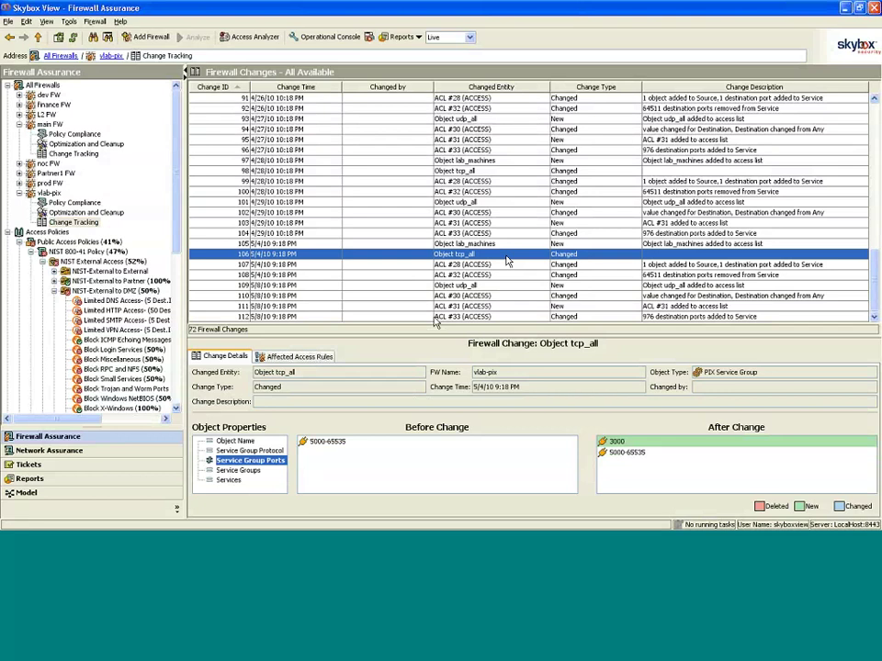
{"action": "left_click", "coordinate": [303, 356]}
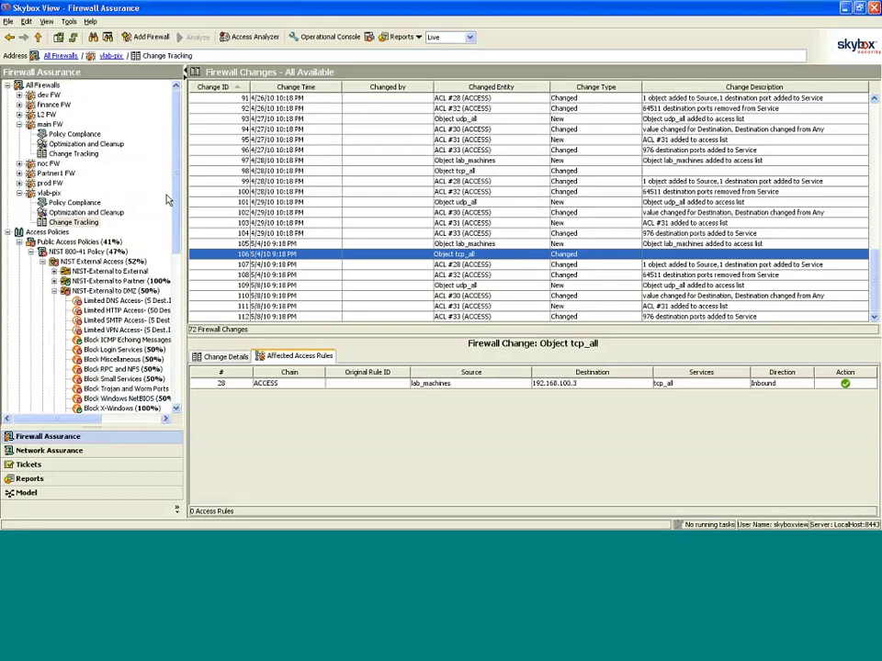
Open the access-compliance violating rules of main FW and enlarge the violations list of access rule 3
{"action": "left_click", "coordinate": [50, 124]}
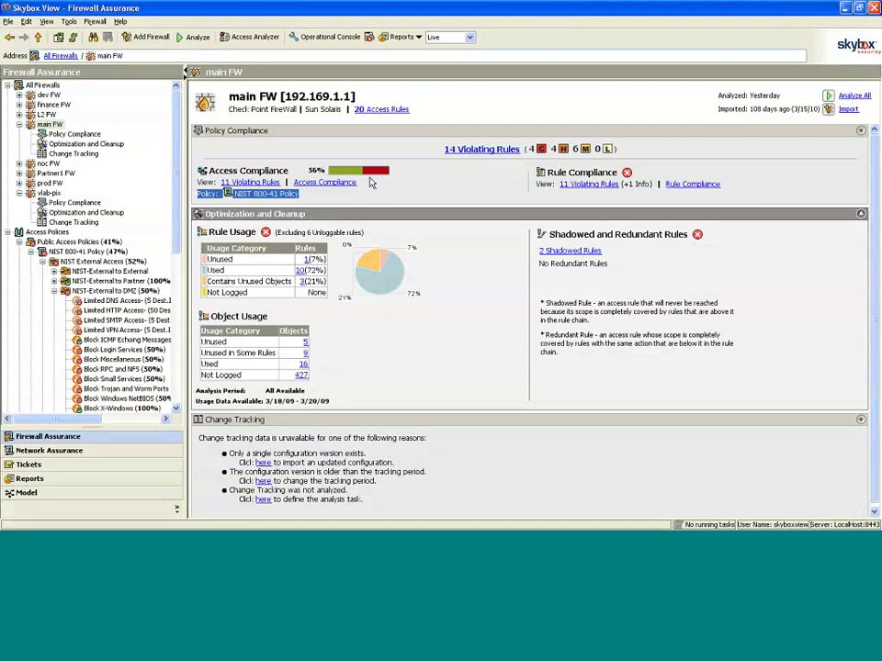
{"action": "left_click_drag", "start_coordinate": [348, 197], "coordinate": [262, 184]}
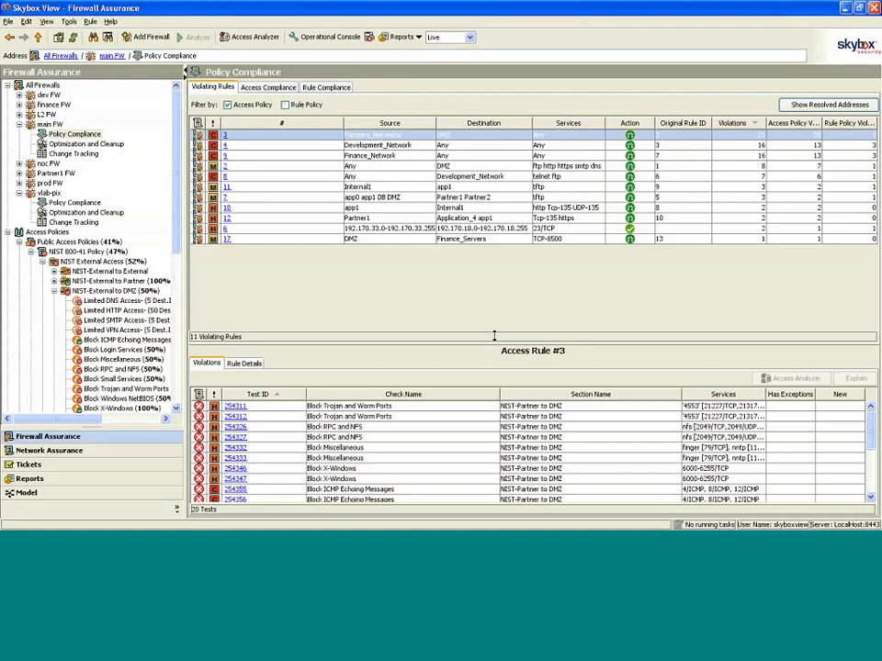
{"action": "left_click_drag", "start_coordinate": [494, 336], "coordinate": [494, 335]}
{"action": "left_click_drag", "start_coordinate": [412, 342], "coordinate": [412, 297]}
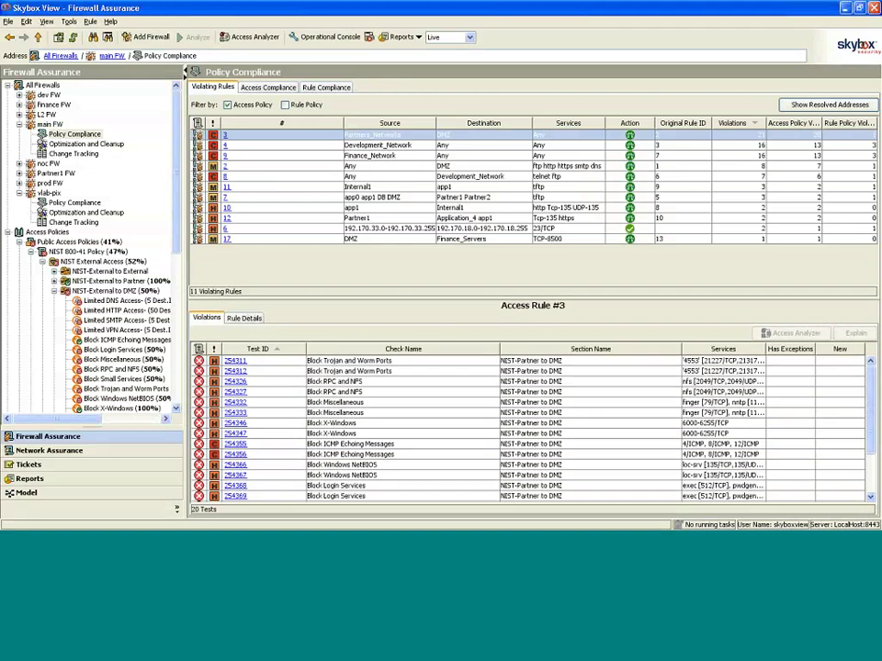
Open Block RPC and NFS test 254327 and read its details and violation explanation, including the accessible IP addresses and ports
{"action": "left_click", "coordinate": [241, 441]}
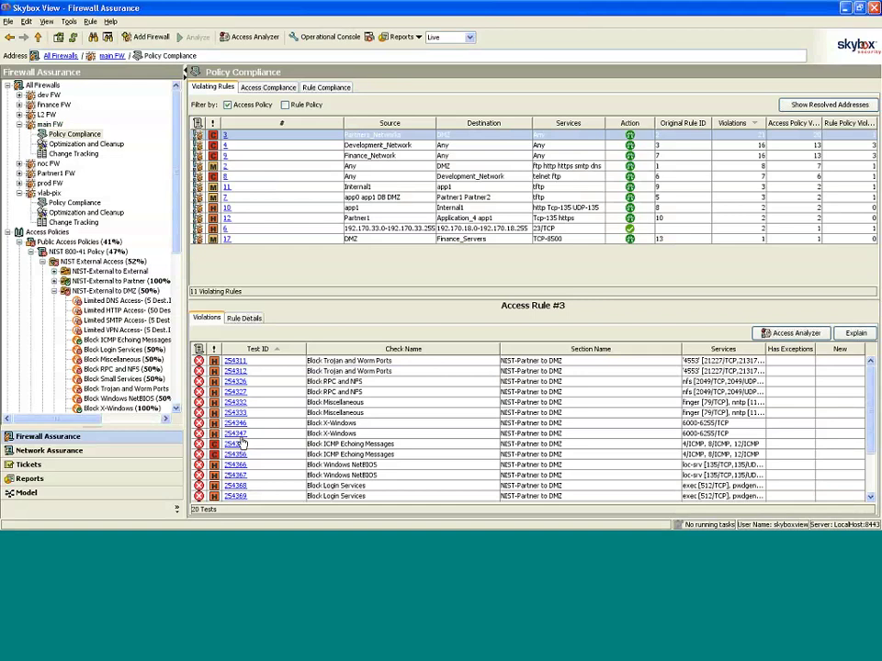
{"action": "left_click", "coordinate": [236, 392]}
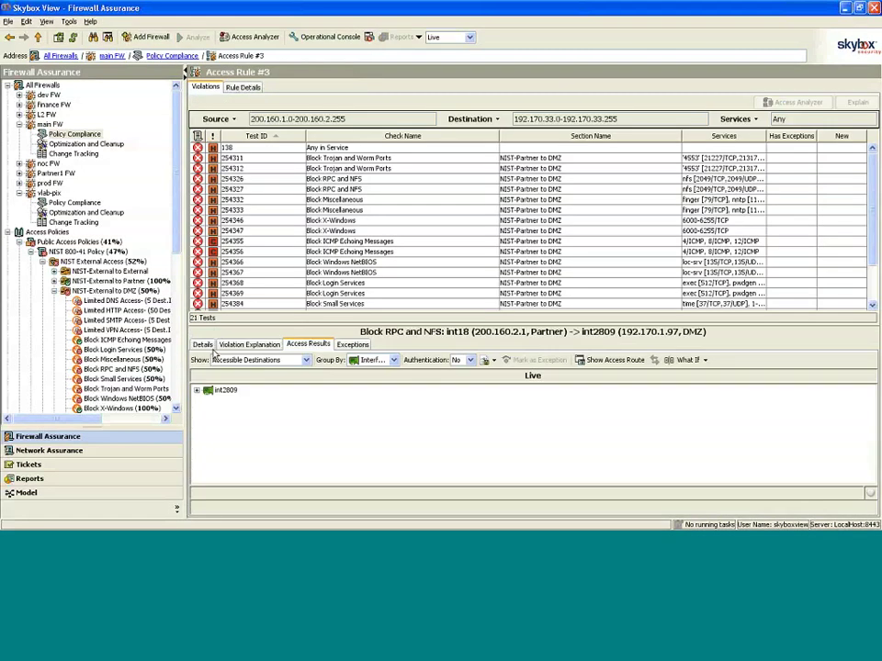
{"action": "left_click", "coordinate": [203, 344]}
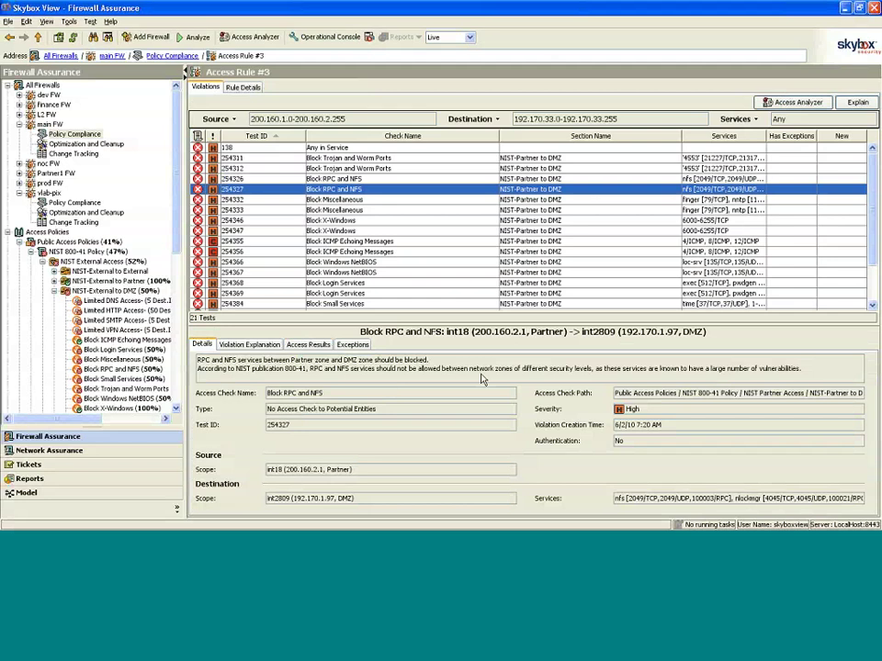
{"action": "left_click", "coordinate": [249, 345]}
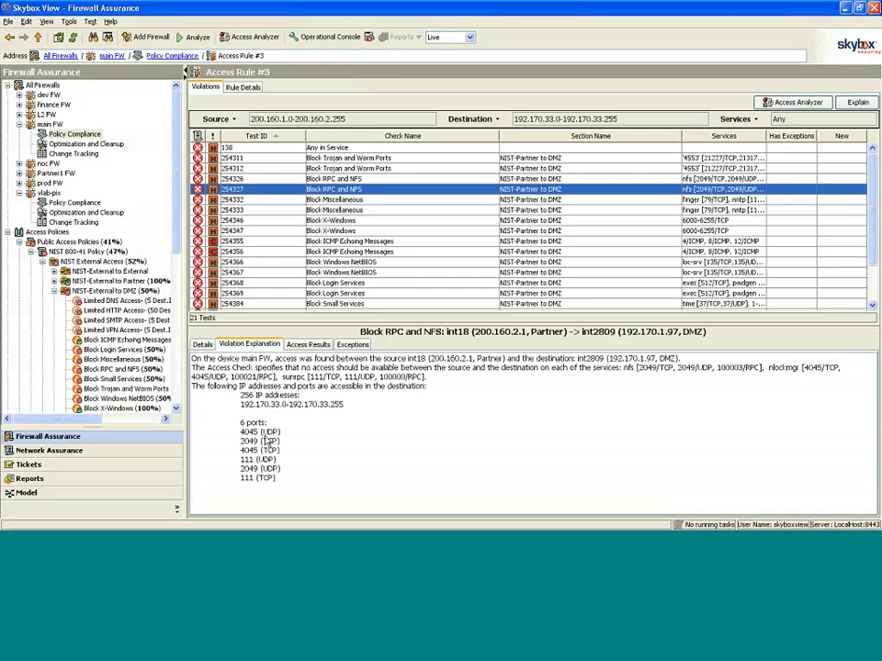
{"action": "left_click_drag", "start_coordinate": [242, 407], "coordinate": [359, 404]}
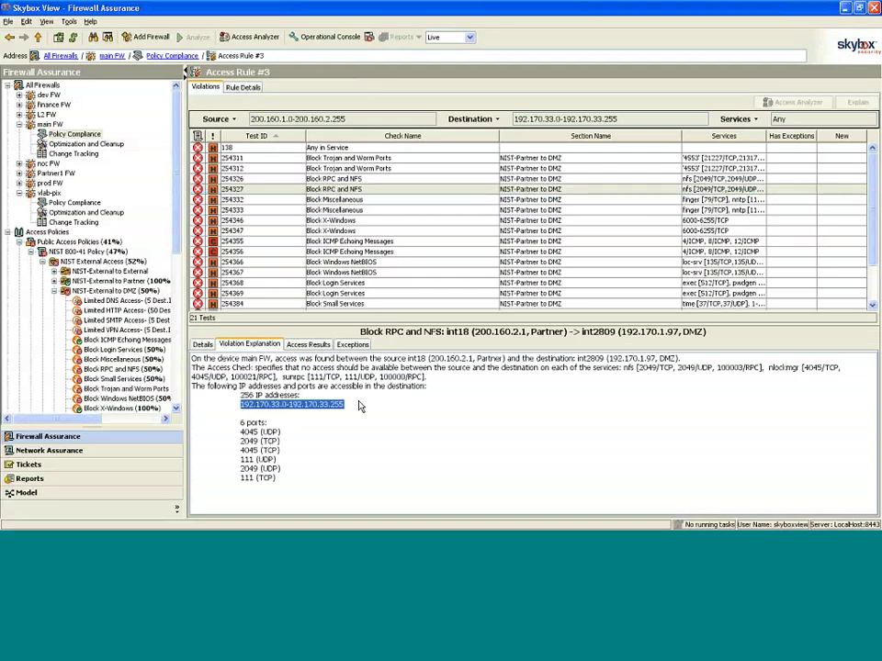
{"action": "left_click_drag", "start_coordinate": [253, 432], "coordinate": [257, 476]}
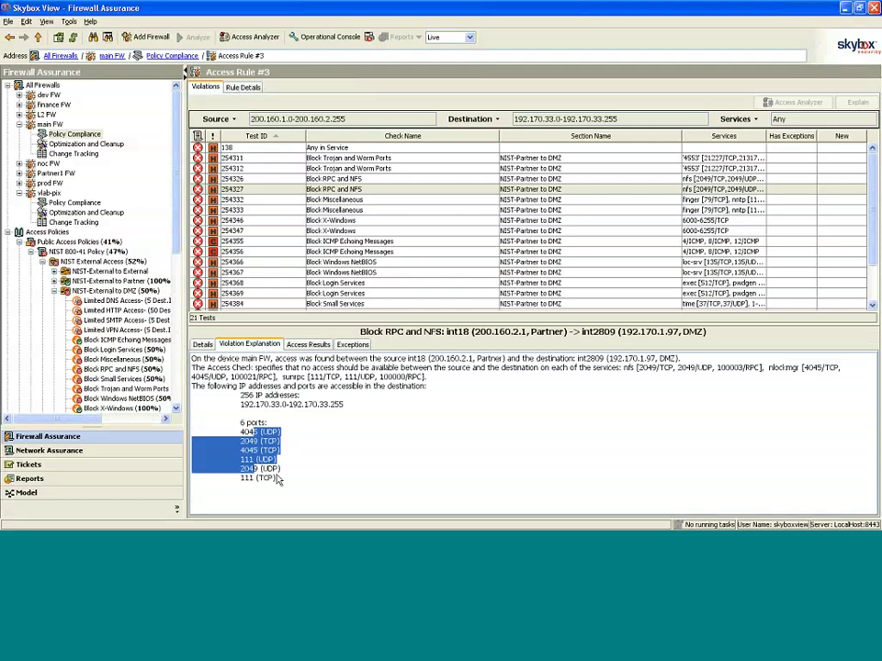
View the test's access results, expand int2809 down to its accessible ports, and select the 192.170.33.0-192.170.33.255 range
{"action": "left_click", "coordinate": [309, 344]}
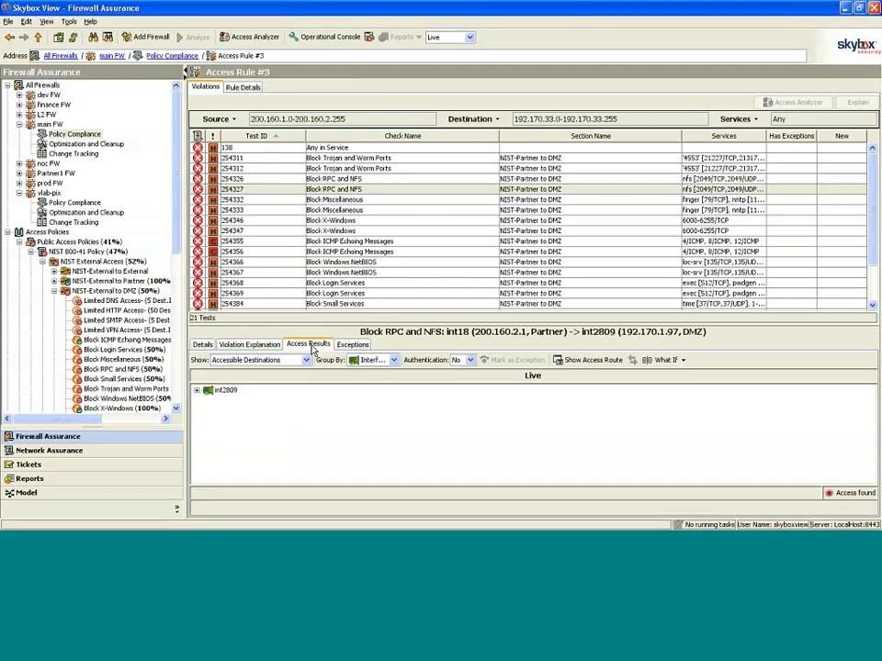
{"action": "left_click", "coordinate": [196, 390]}
{"action": "left_click", "coordinate": [207, 400]}
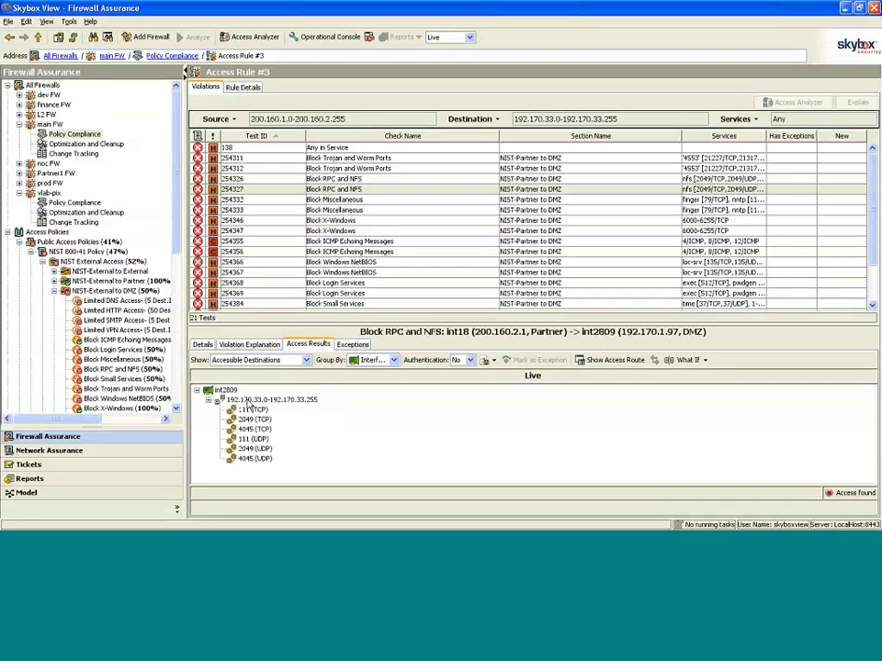
{"action": "left_click", "coordinate": [253, 400]}
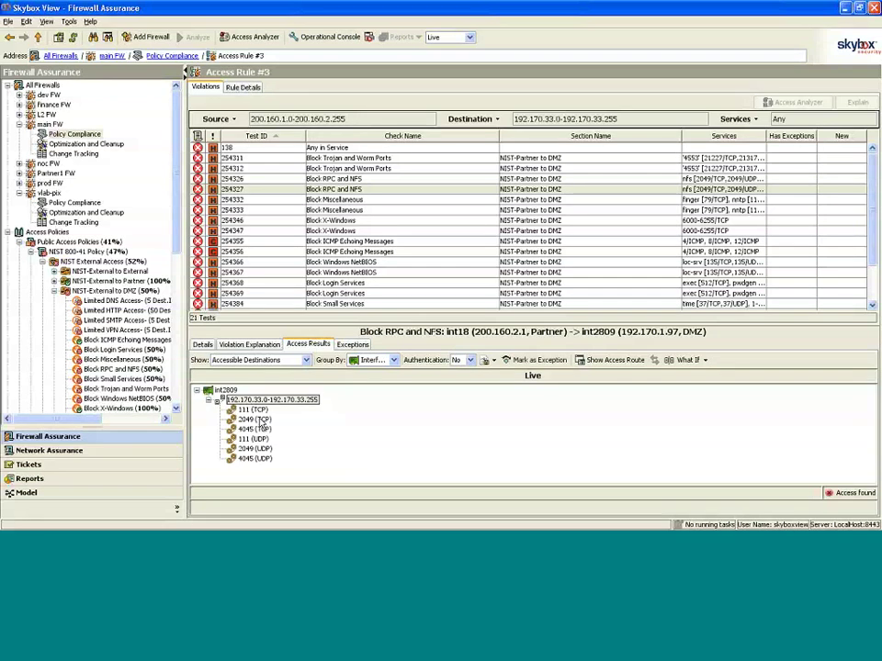
Review the exception form for the selected destination range, including the expiration date choices, and close it without saving
{"action": "left_click", "coordinate": [538, 361]}
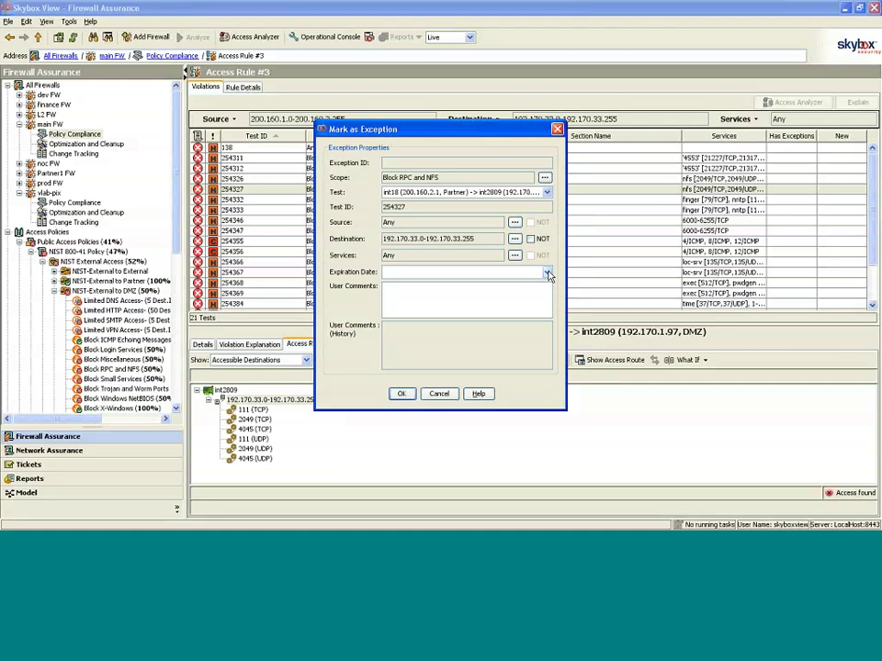
{"action": "left_click", "coordinate": [547, 271]}
{"action": "left_click", "coordinate": [547, 272]}
{"action": "left_click", "coordinate": [439, 393]}
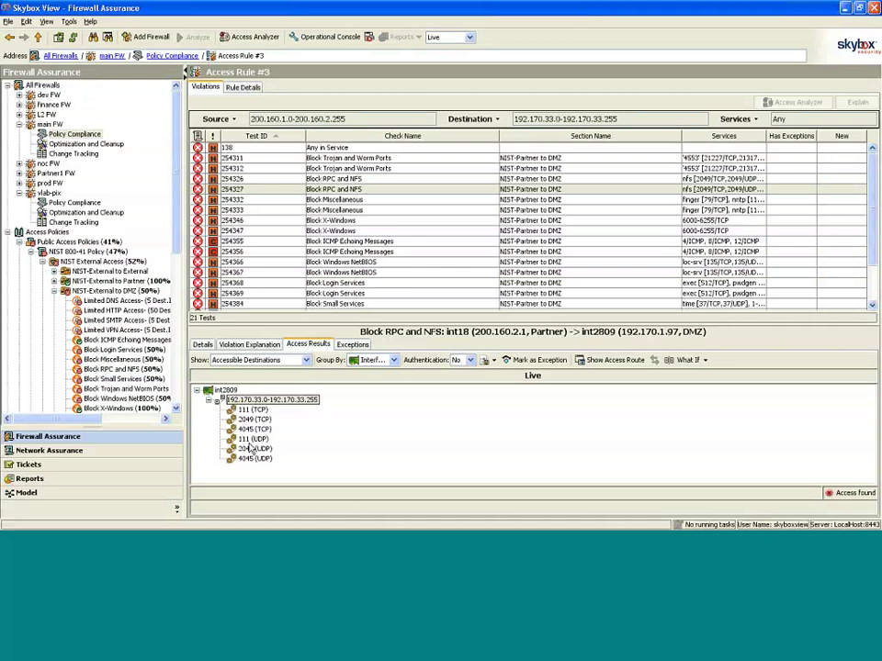
Examine the possible access routes from int18 to int2809 and the access rules allowing them, then close the route details
{"action": "left_click", "coordinate": [615, 361]}
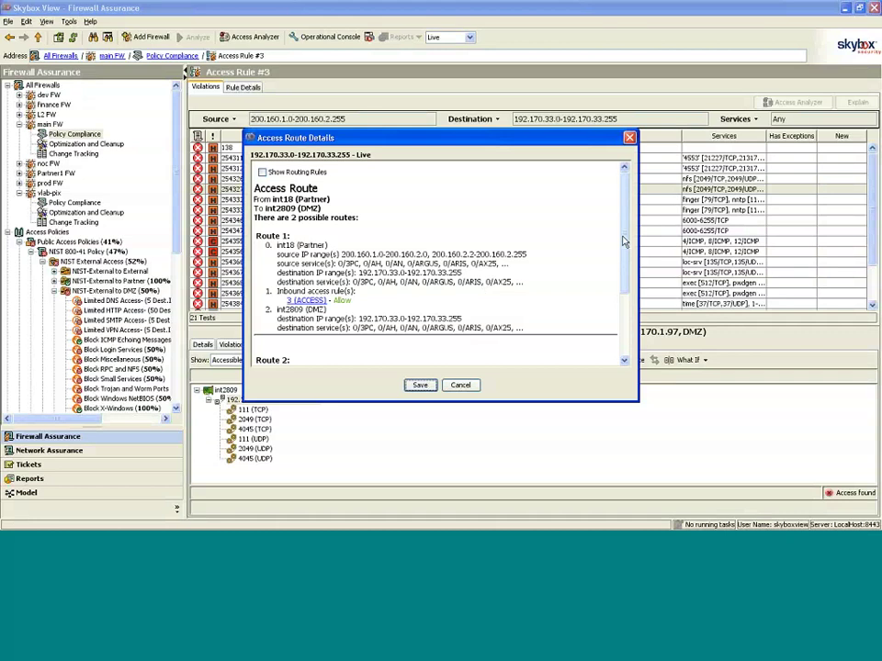
{"action": "scroll", "coordinate": [622, 265], "scroll_direction": "down", "scroll_amount": 1}
{"action": "scroll", "coordinate": [622, 264], "scroll_direction": "down", "scroll_amount": 3}
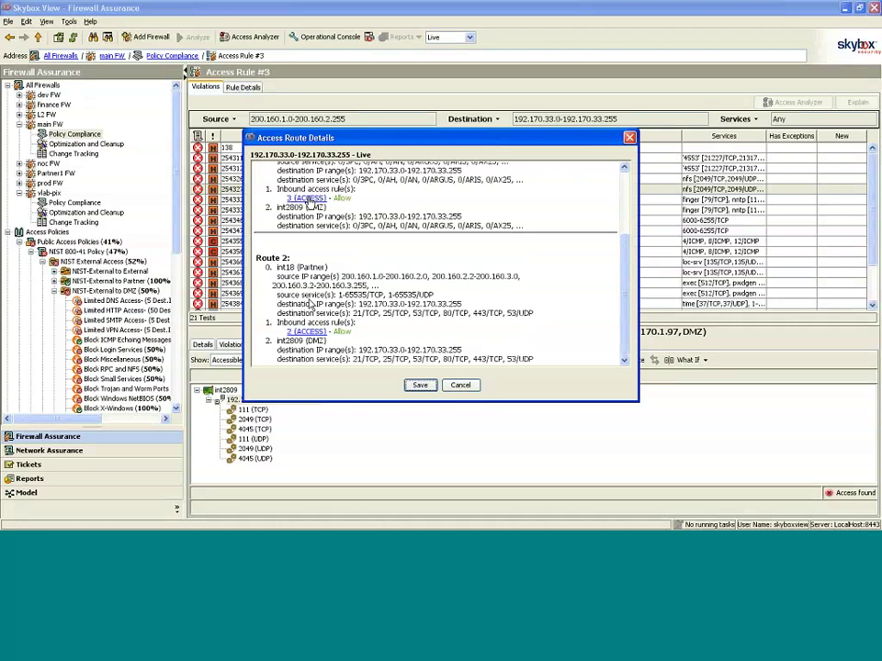
{"action": "left_click", "coordinate": [465, 386]}
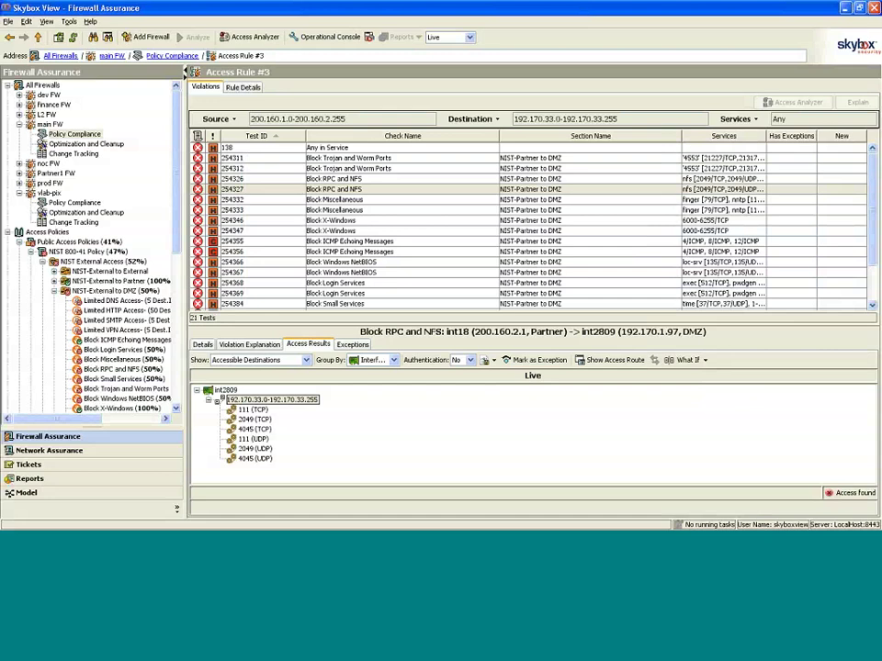
Filter main FW's violating rules by Rule Policy only, leaving out Access Policy, and select access rule 3
{"action": "left_click", "coordinate": [75, 135]}
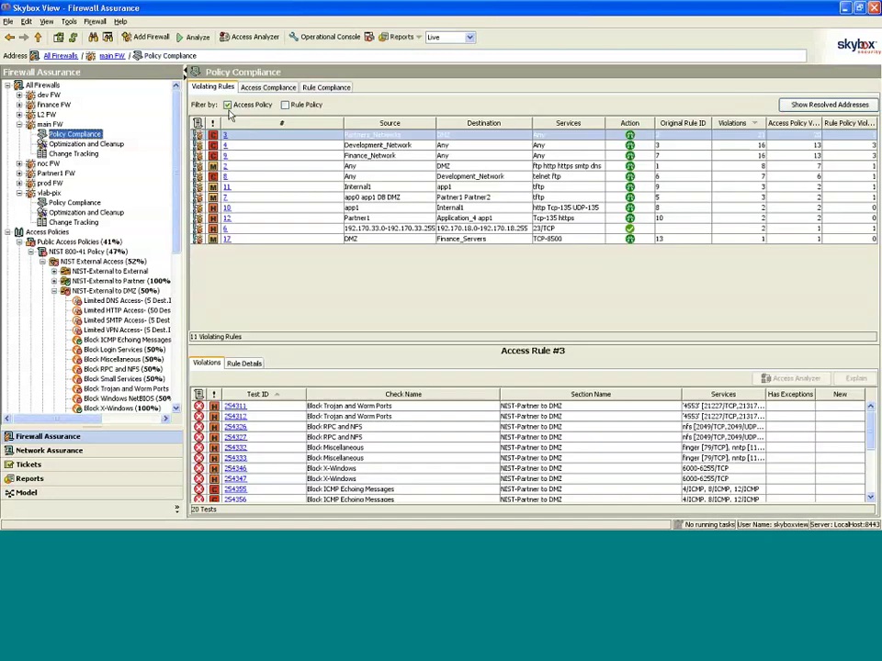
{"action": "left_click", "coordinate": [228, 105]}
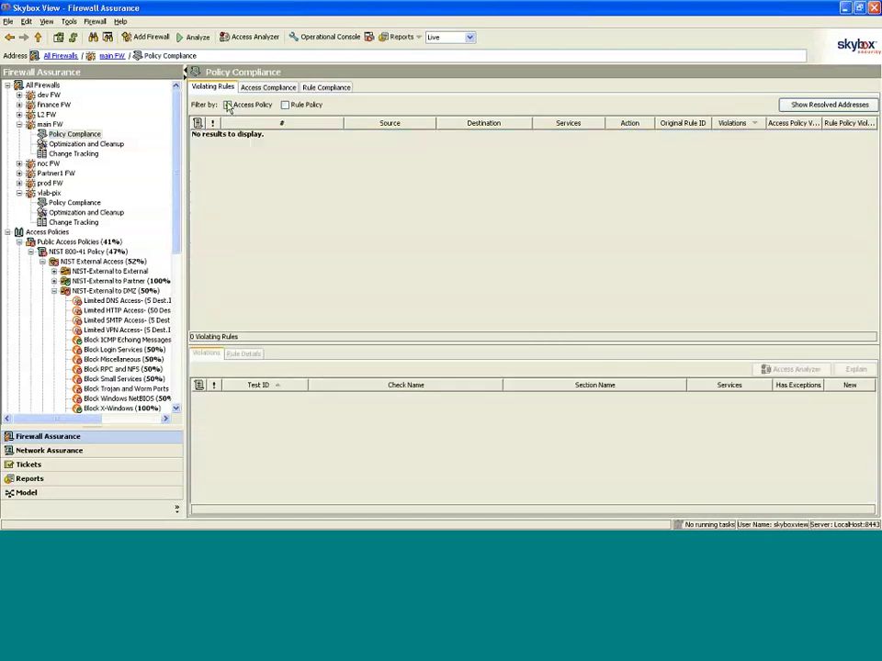
{"action": "left_click", "coordinate": [286, 104]}
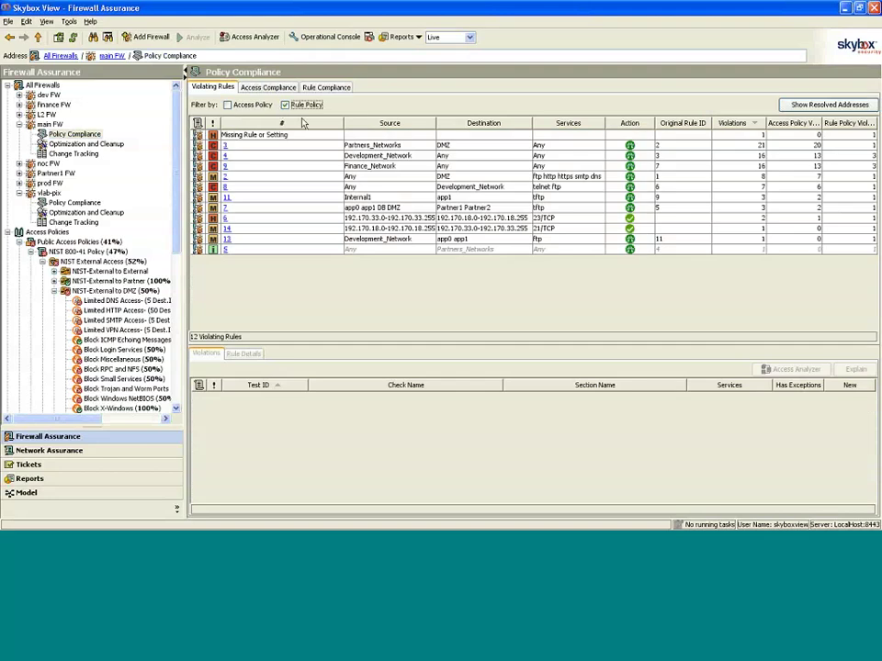
{"action": "left_click", "coordinate": [262, 145]}
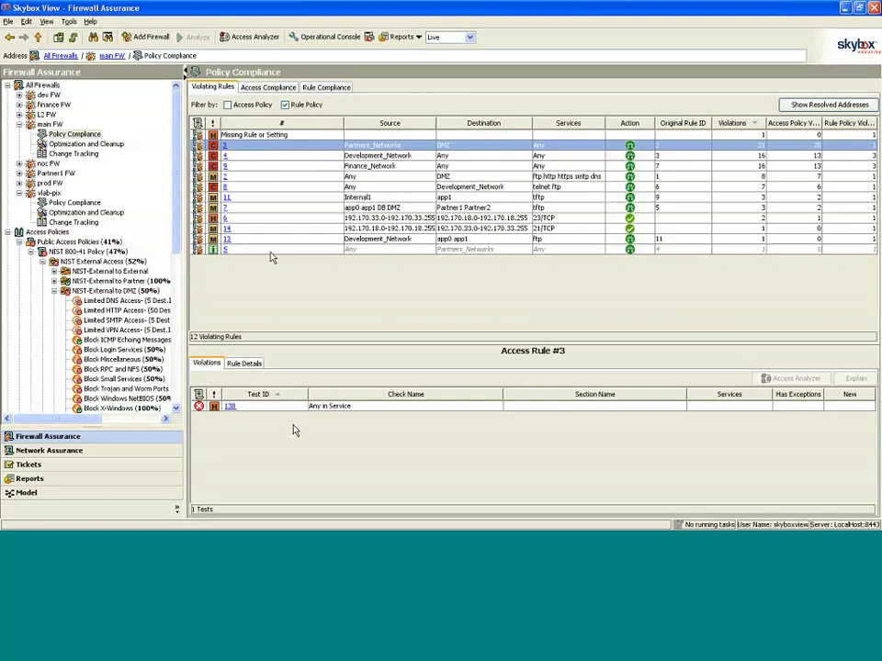
Look through the Standard checks under Rule Policies in the tree and return to the Access Policies section
{"action": "left_click", "coordinate": [176, 408]}
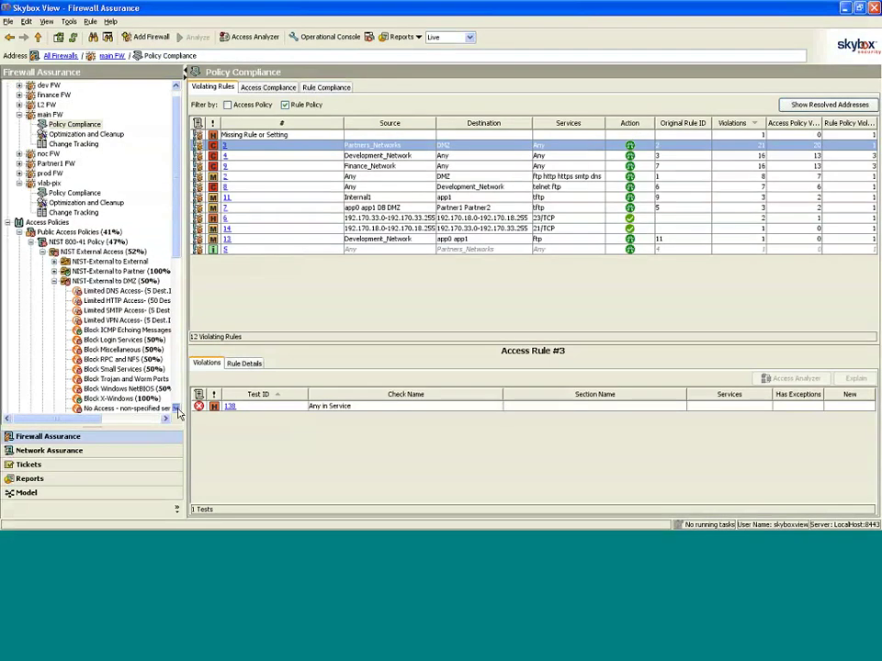
{"action": "left_click", "coordinate": [176, 408]}
{"action": "left_click", "coordinate": [177, 407]}
{"action": "scroll", "coordinate": [177, 407], "scroll_direction": "down", "scroll_amount": 6}
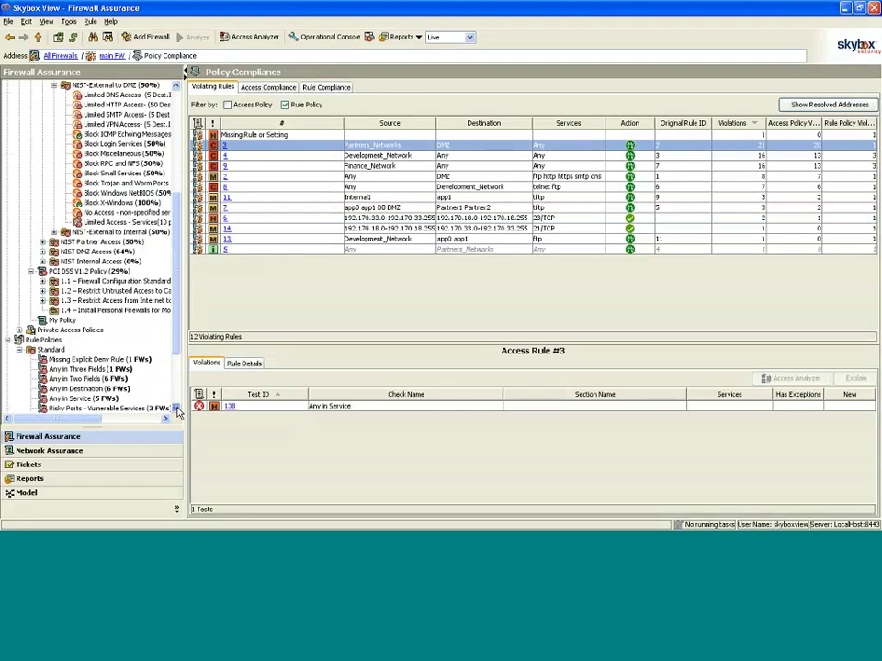
{"action": "left_click_drag", "start_coordinate": [179, 317], "coordinate": [179, 299]}
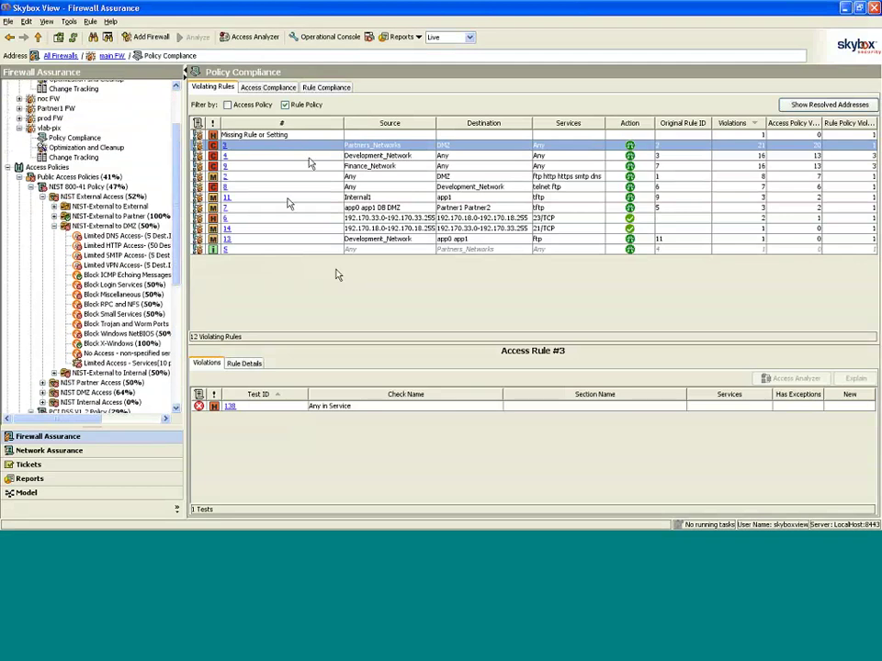
Open rule 3's Any in Service violation and inspect the rule's source, destination and service objects, expanding Partners_Networks, before returning to the violations
{"action": "double_click", "coordinate": [230, 407]}
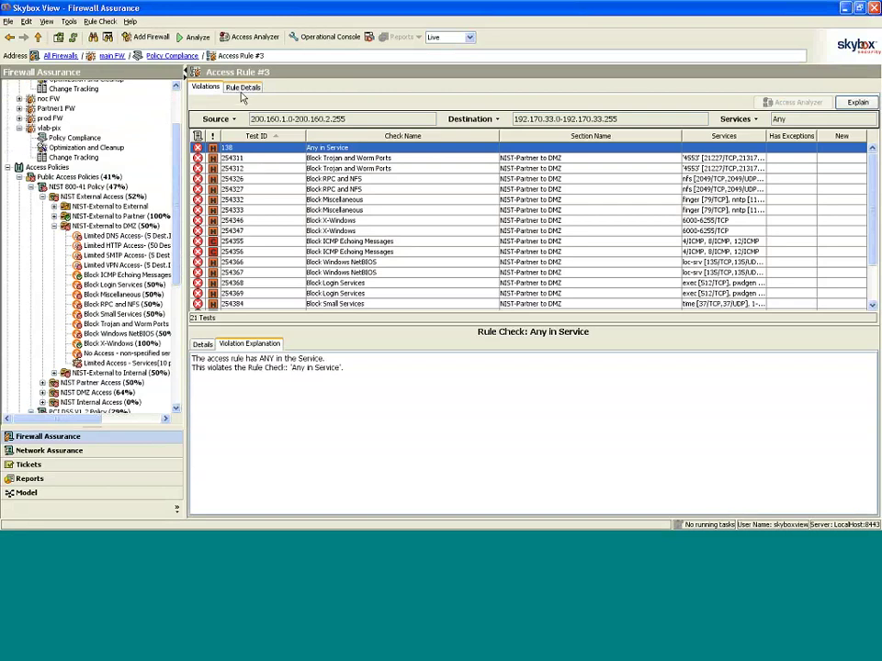
{"action": "left_click", "coordinate": [243, 88]}
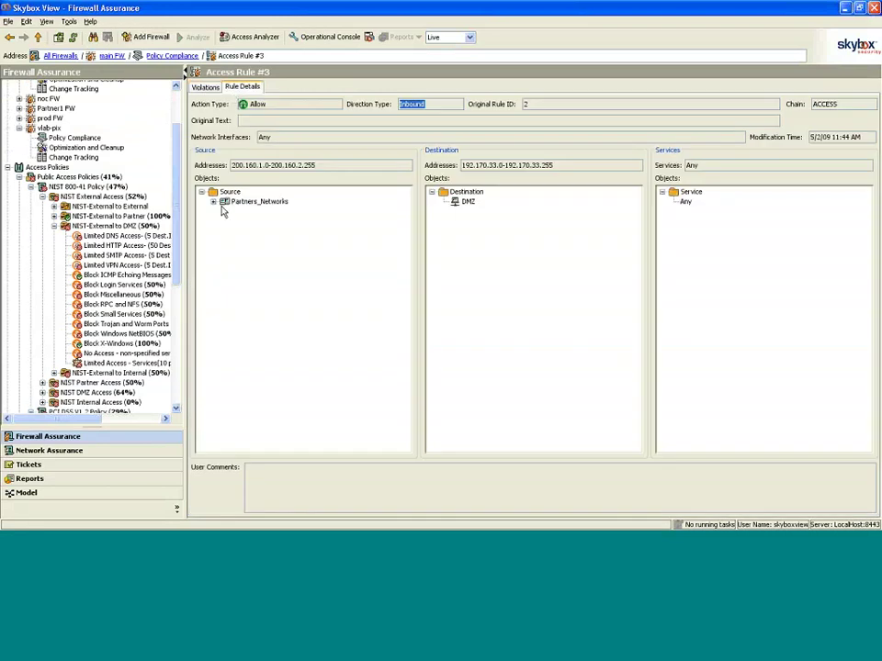
{"action": "left_click", "coordinate": [213, 202]}
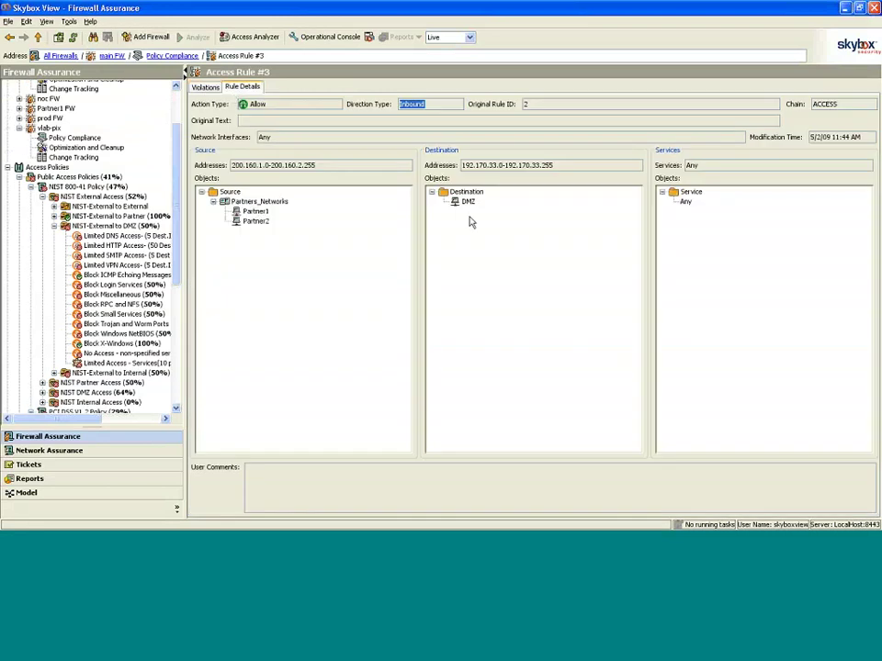
{"action": "left_click", "coordinate": [691, 200]}
{"action": "left_click", "coordinate": [205, 87]}
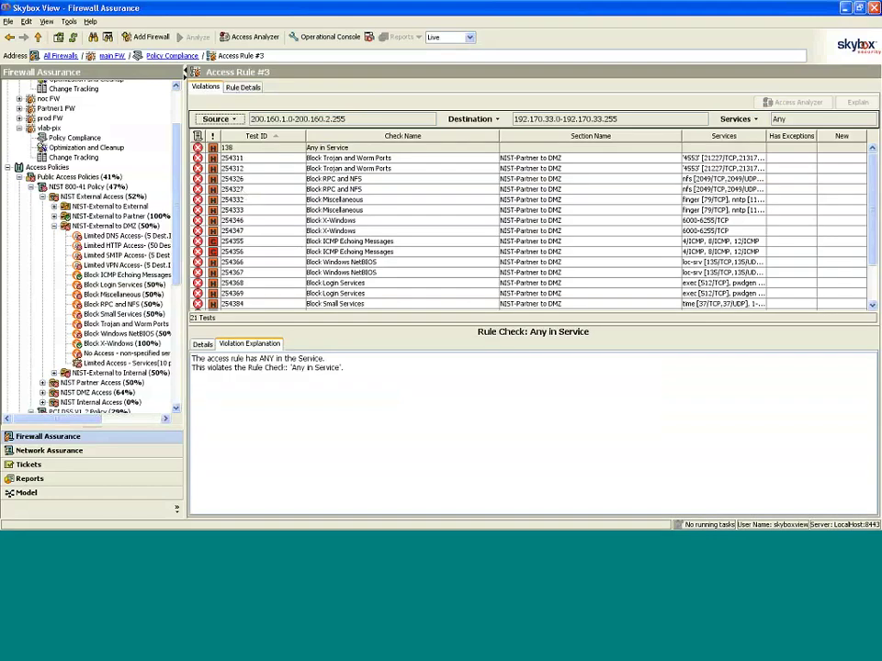
Open main FW's Optimization and Cleanup and list its Unloggable, Contains Unused Objects and Used access rules by rule usage
{"action": "left_click", "coordinate": [91, 149]}
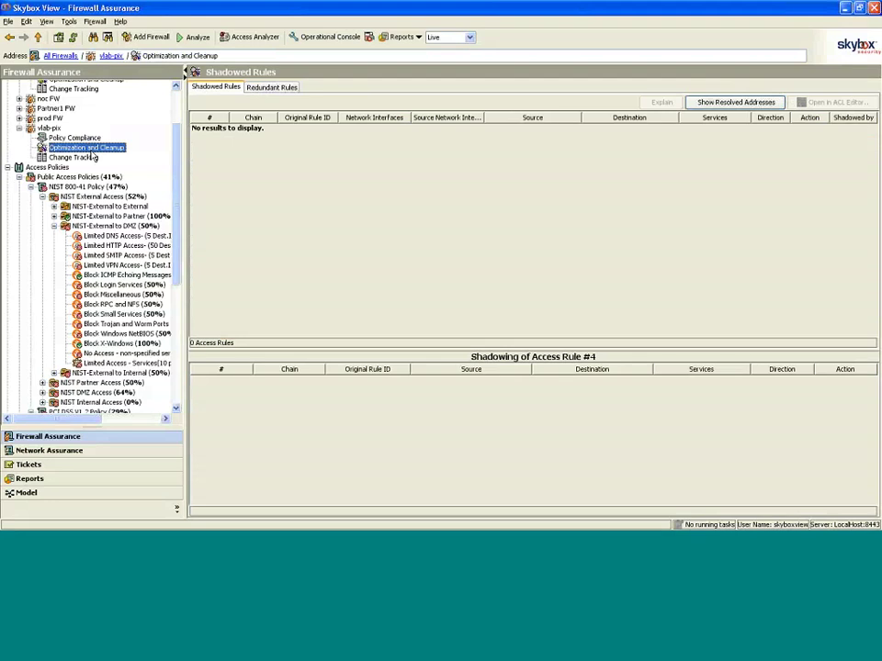
{"action": "scroll", "coordinate": [177, 149], "scroll_direction": "up", "scroll_amount": 3}
{"action": "left_click", "coordinate": [87, 143]}
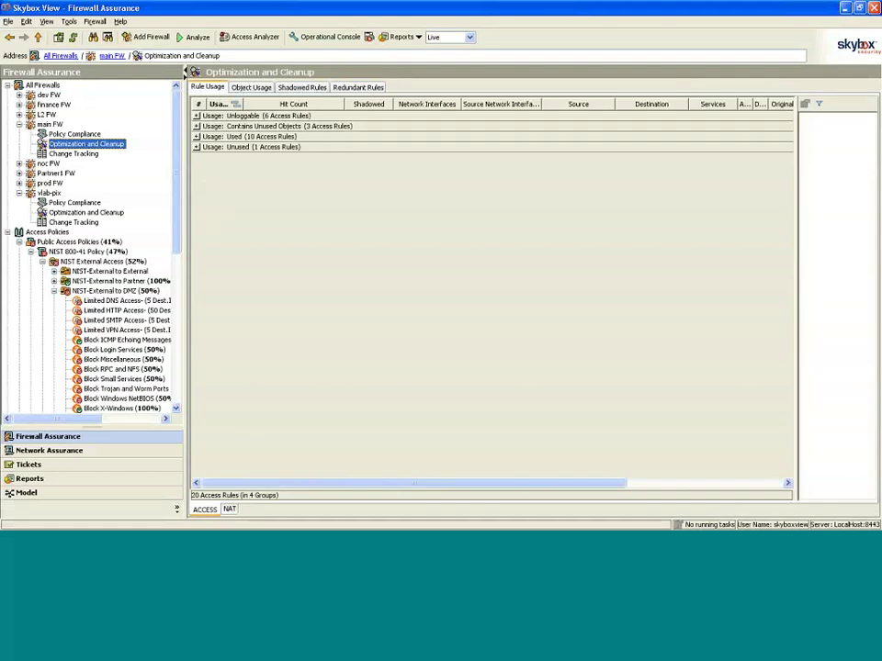
{"action": "left_click", "coordinate": [196, 116]}
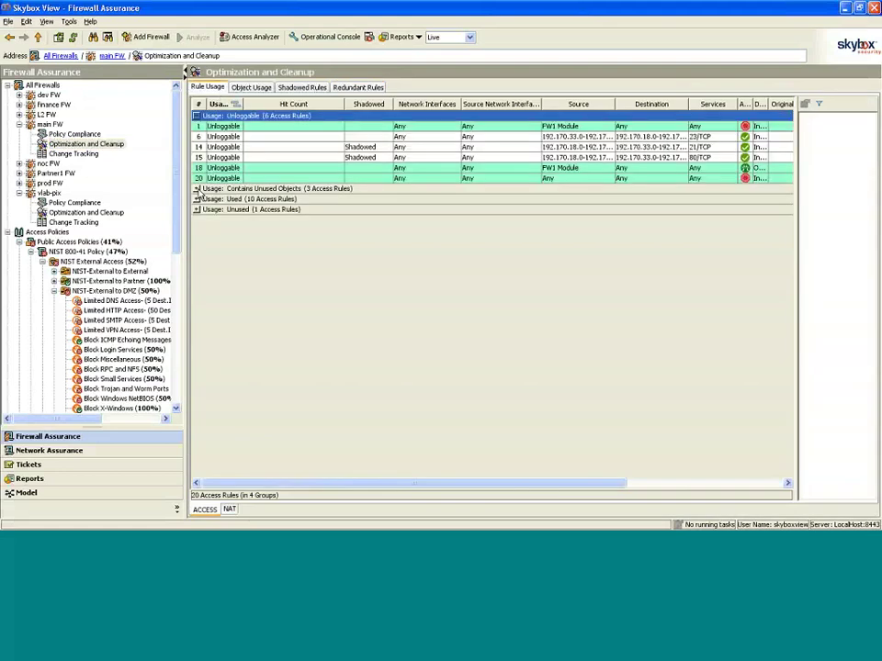
{"action": "left_click", "coordinate": [195, 189]}
{"action": "left_click", "coordinate": [197, 230]}
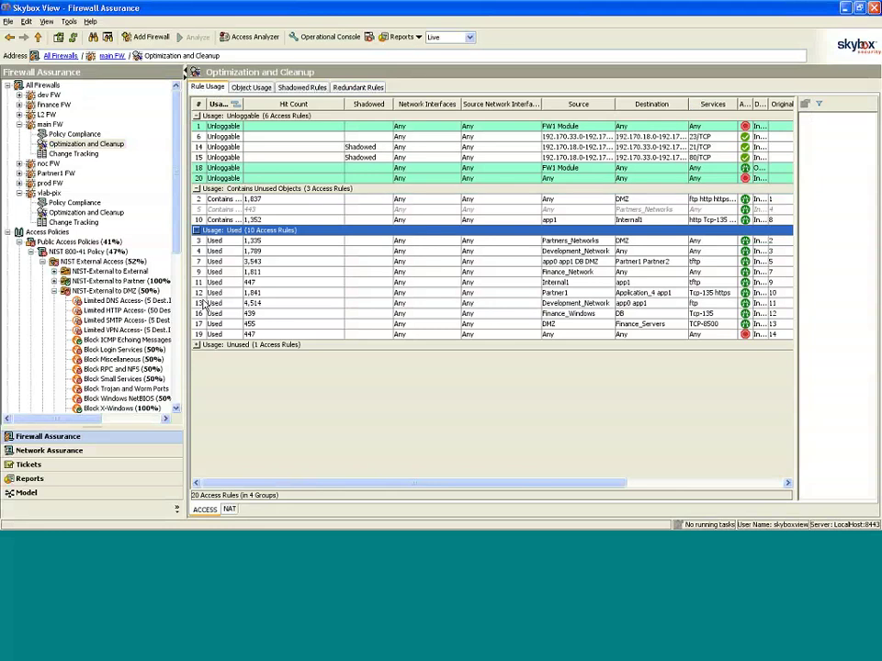
Review main FW's object usage, expanding the used FireWall-1 services and viewing the smtp service's properties and usage statistics
{"action": "left_click", "coordinate": [253, 87]}
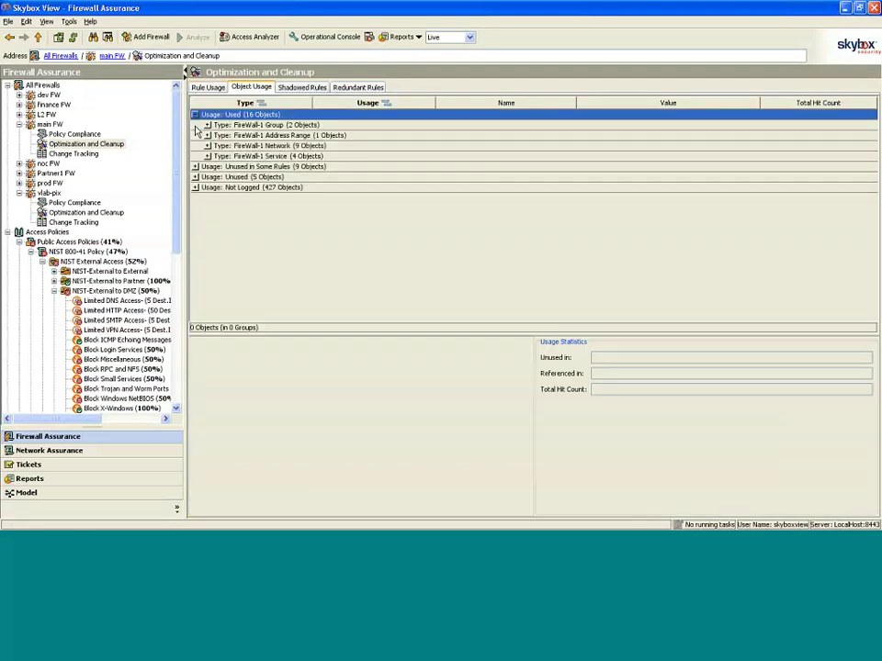
{"action": "left_click", "coordinate": [195, 167]}
{"action": "left_click", "coordinate": [206, 156]}
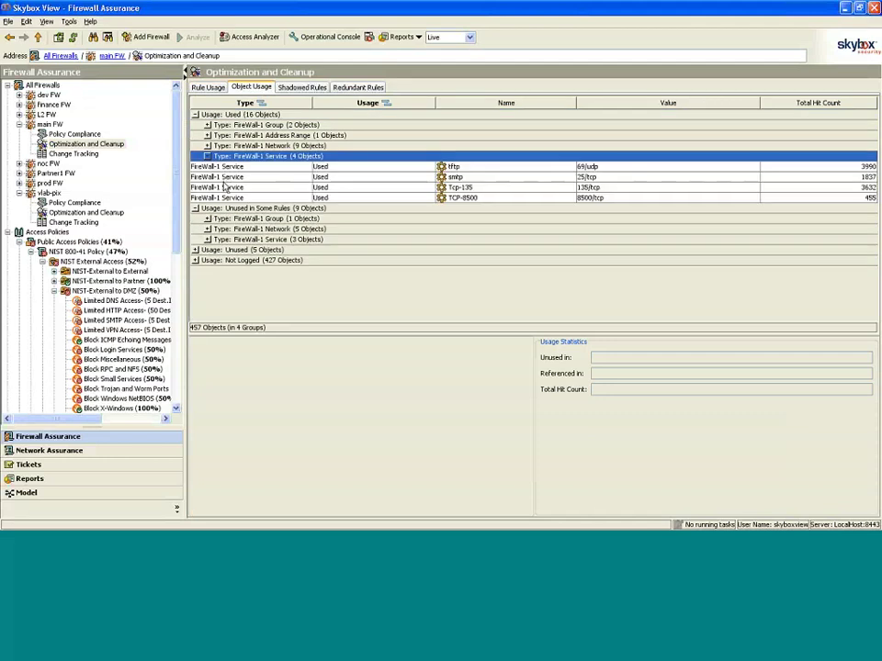
{"action": "left_click", "coordinate": [223, 176]}
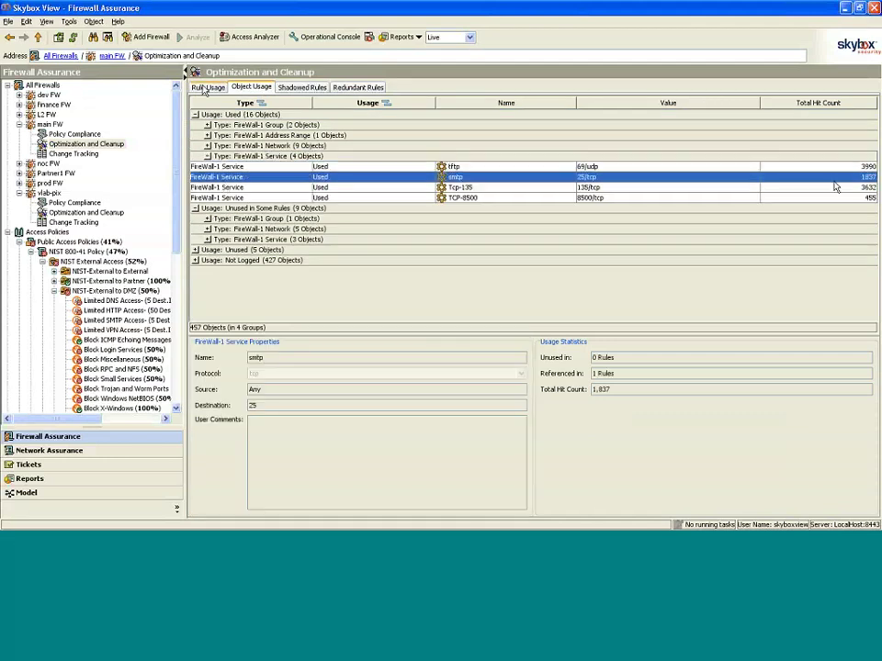
Examine the object hit counts of main FW's rules 5 and 13, including the members of Partners_Networks, and list the Unused rules
{"action": "left_click", "coordinate": [207, 86]}
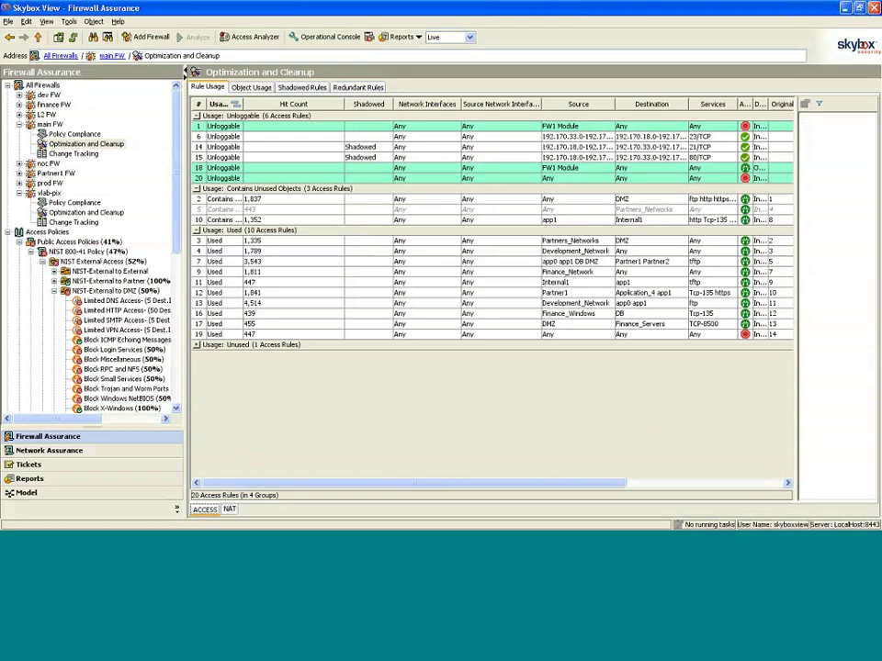
{"action": "left_click", "coordinate": [276, 209]}
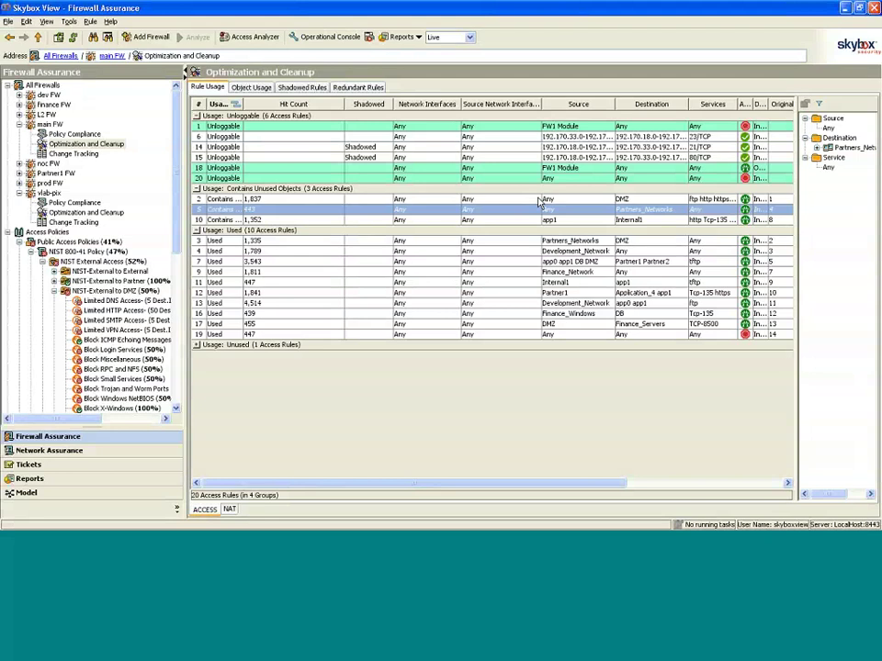
{"action": "left_click_drag", "start_coordinate": [797, 186], "coordinate": [715, 185]}
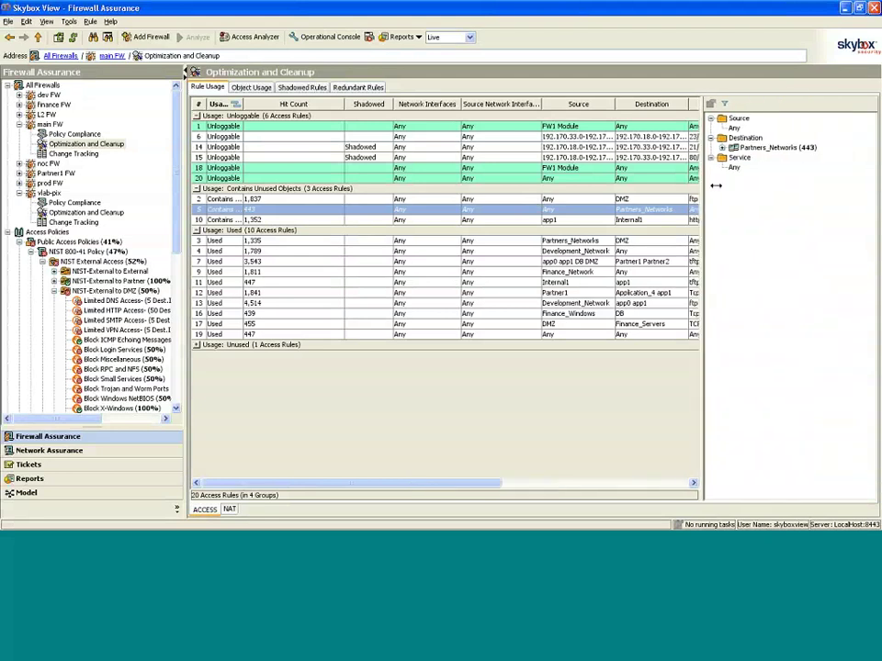
{"action": "left_click", "coordinate": [744, 147]}
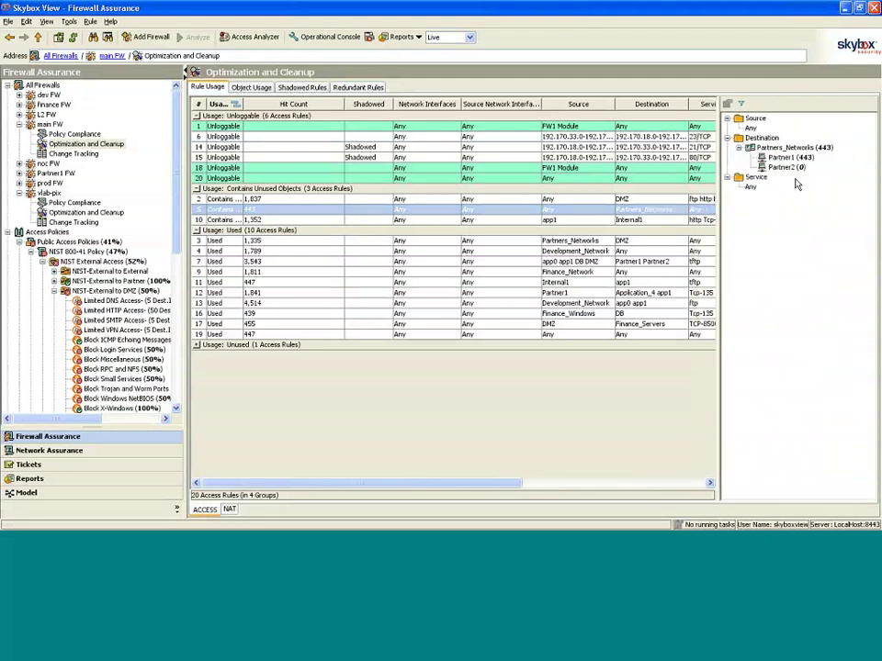
{"action": "left_click", "coordinate": [786, 168]}
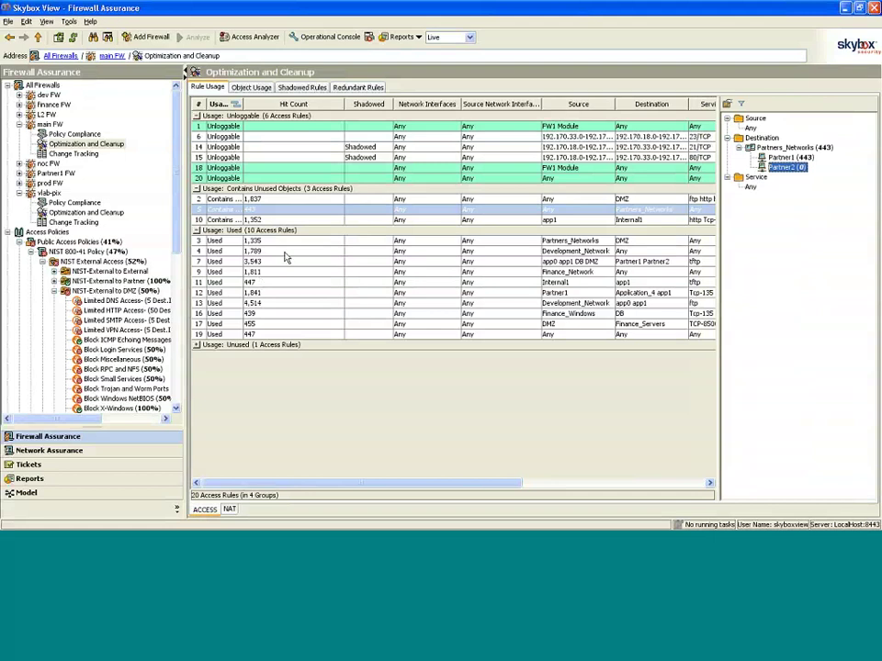
{"action": "left_click", "coordinate": [272, 305]}
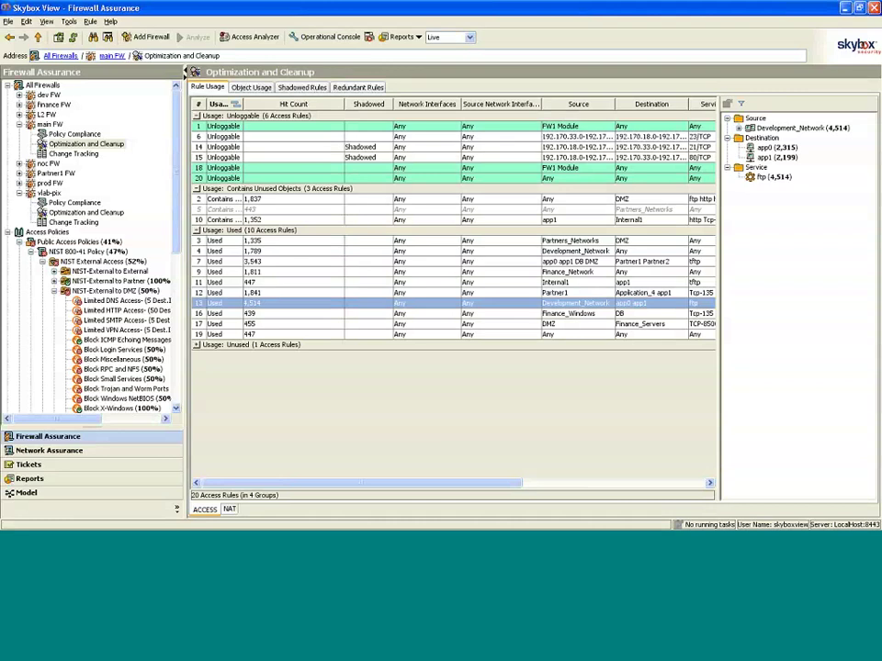
{"action": "left_click", "coordinate": [196, 344]}
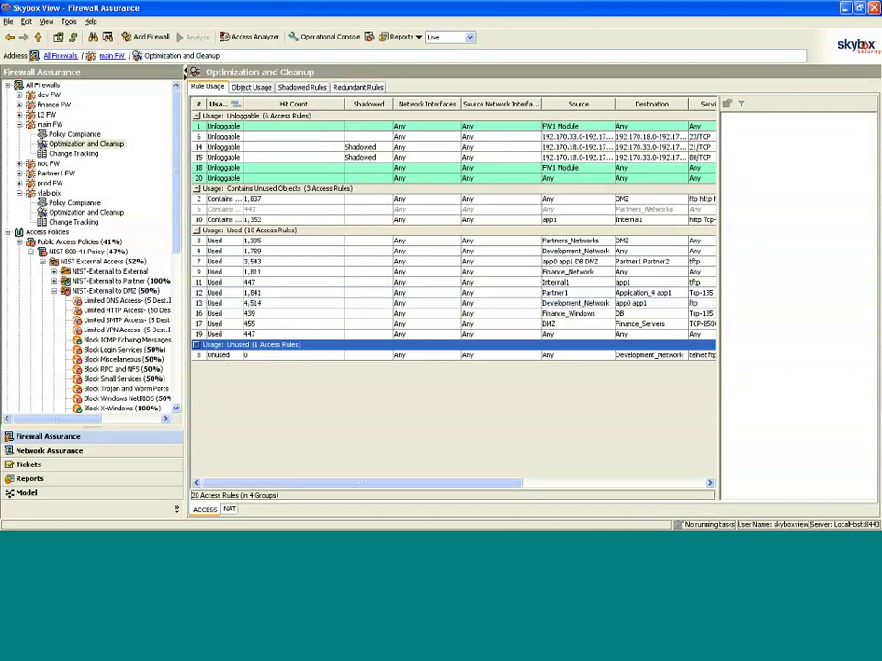
Review the explanation of main FW's shadowed rule 14, comparing its source 192.170.18.0-192.170.18.255 with the rule causing the shadowing, and close it
{"action": "left_click", "coordinate": [298, 87]}
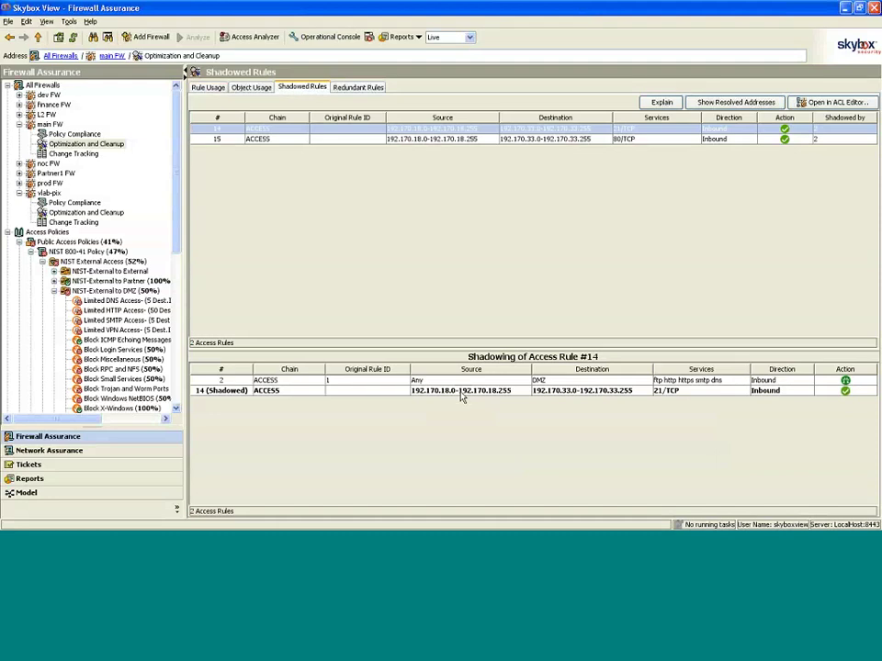
{"action": "left_click", "coordinate": [462, 393]}
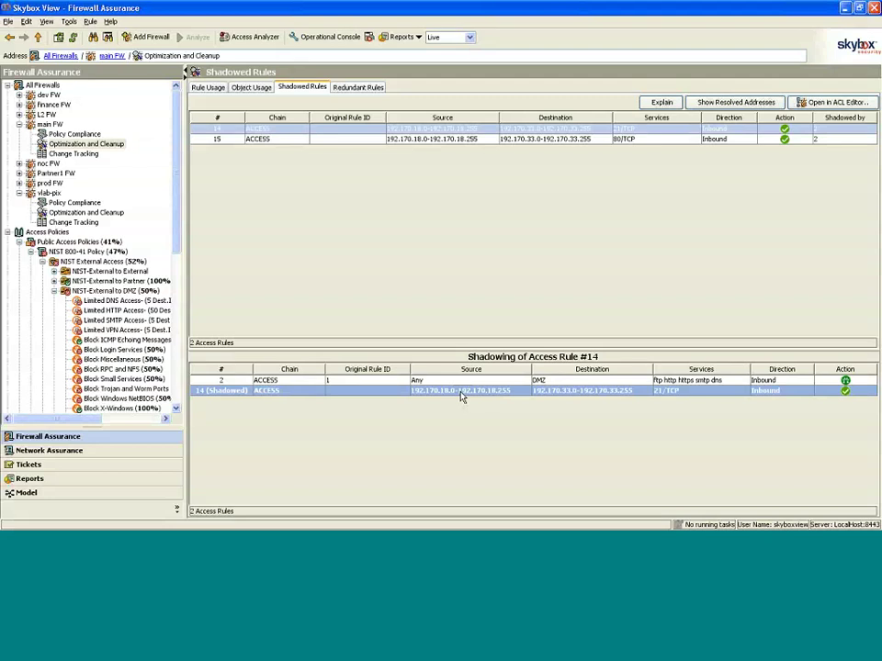
{"action": "left_click", "coordinate": [662, 103]}
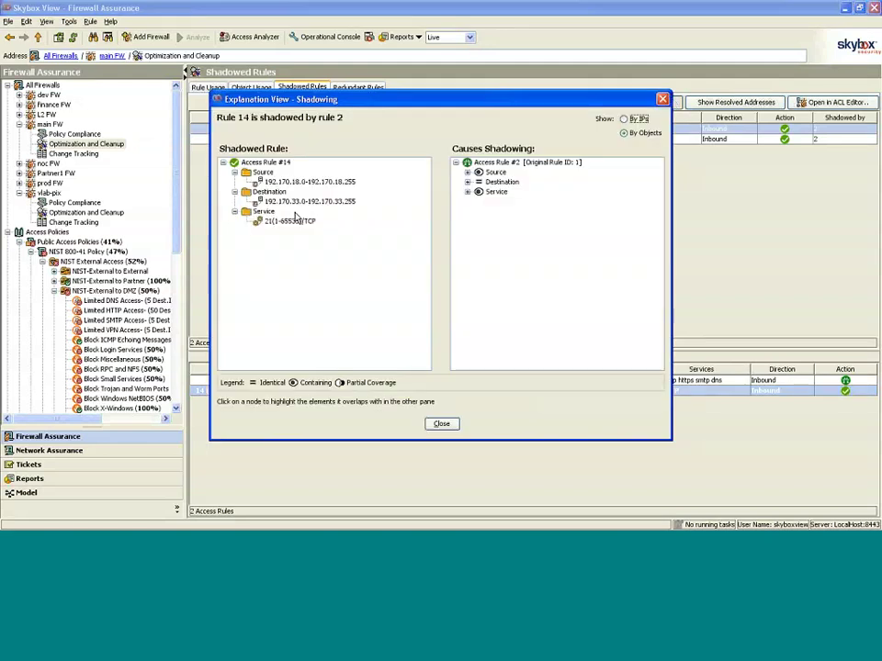
{"action": "left_click", "coordinate": [280, 184]}
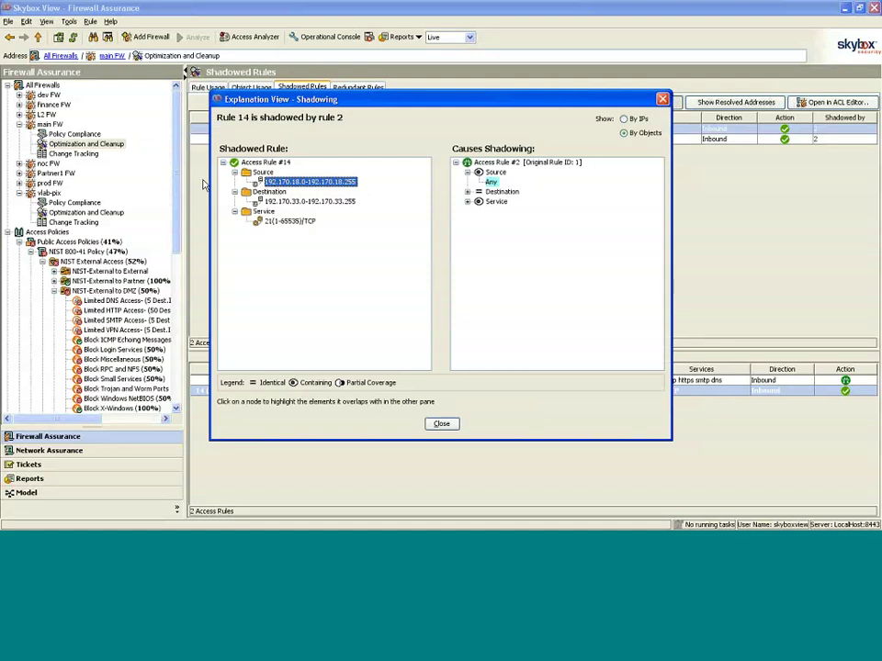
{"action": "left_click", "coordinate": [441, 424]}
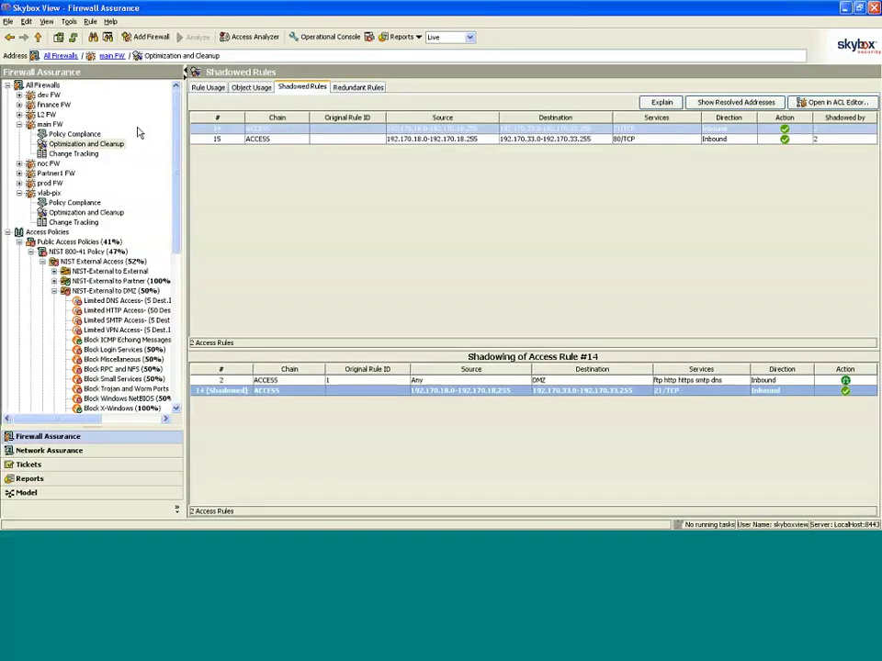
Open dev FW's Optimization and Cleanup and compare redundant access rule 1 with rule 3, which covers it
{"action": "left_click", "coordinate": [20, 95]}
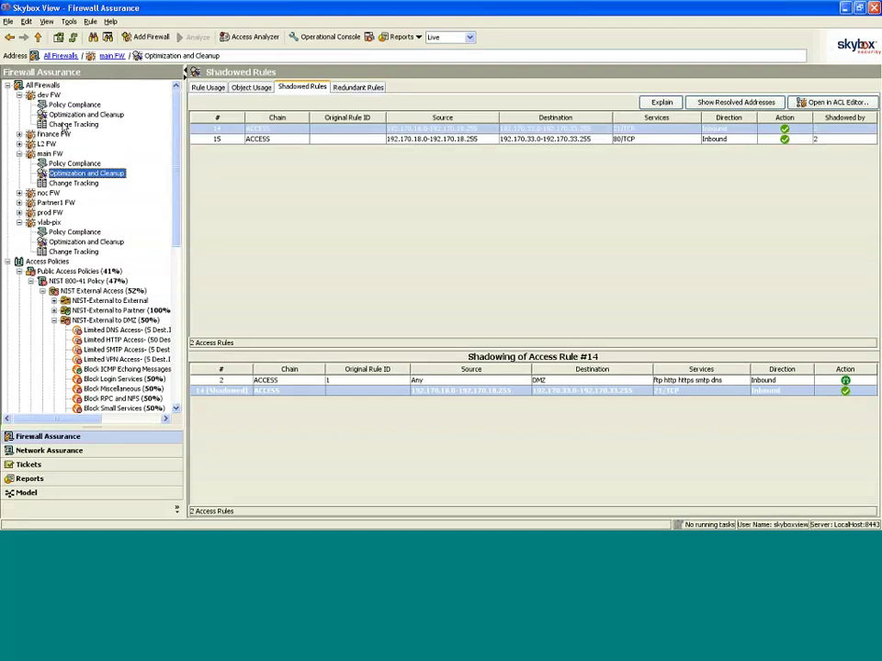
{"action": "left_click", "coordinate": [106, 115]}
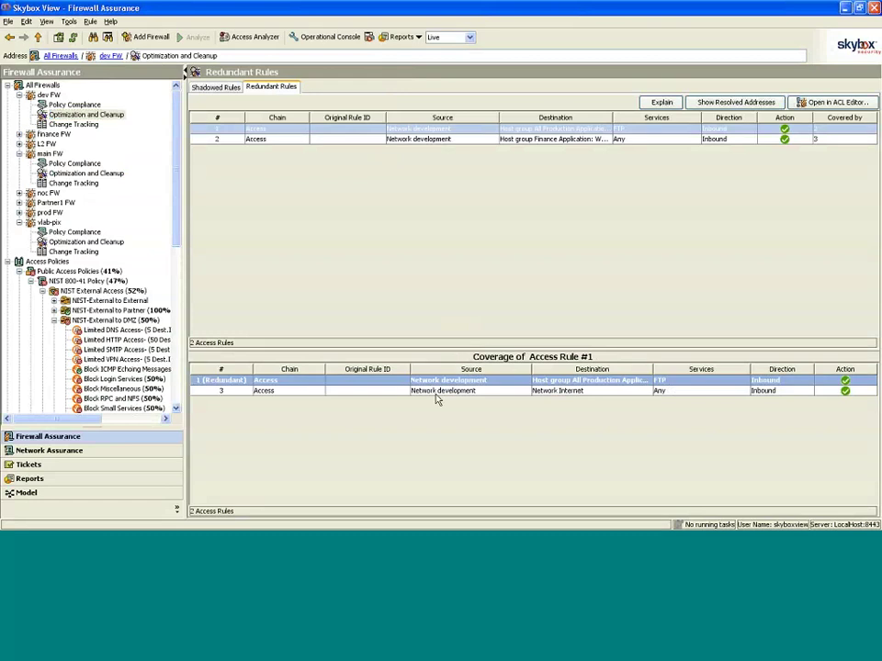
{"action": "left_click", "coordinate": [444, 391]}
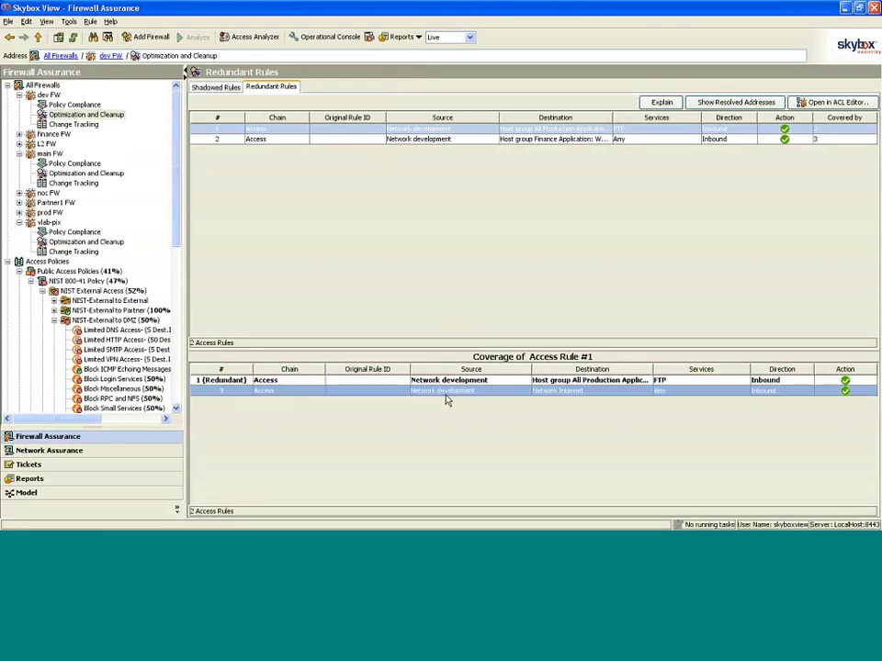
{"action": "left_click", "coordinate": [433, 380]}
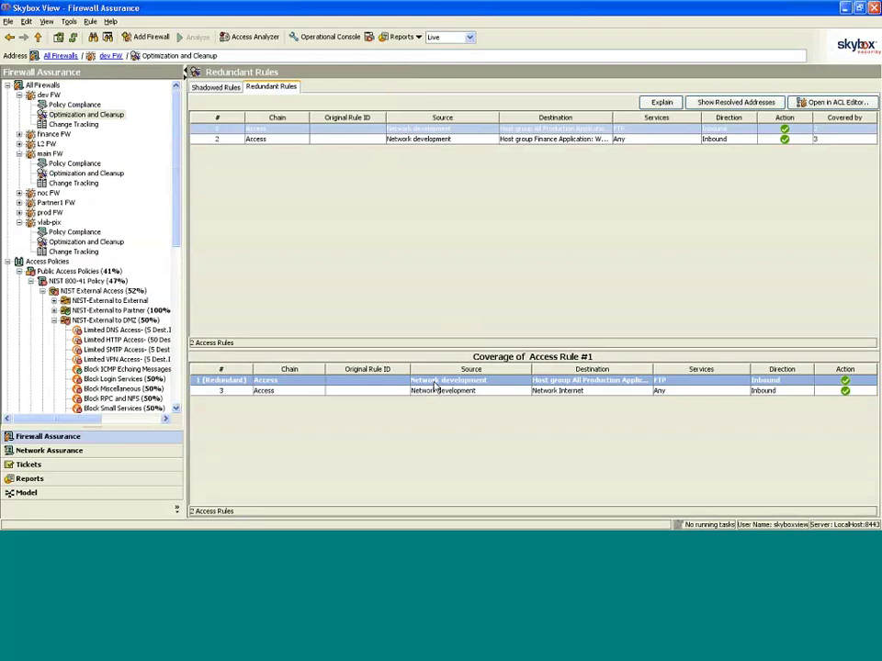
{"action": "left_click", "coordinate": [523, 391]}
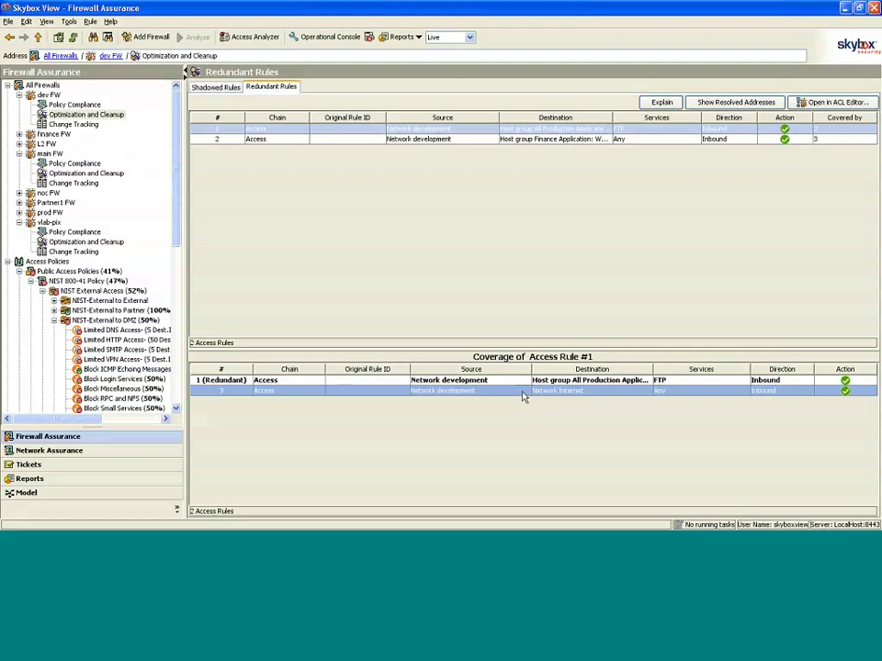
{"action": "left_click", "coordinate": [517, 381]}
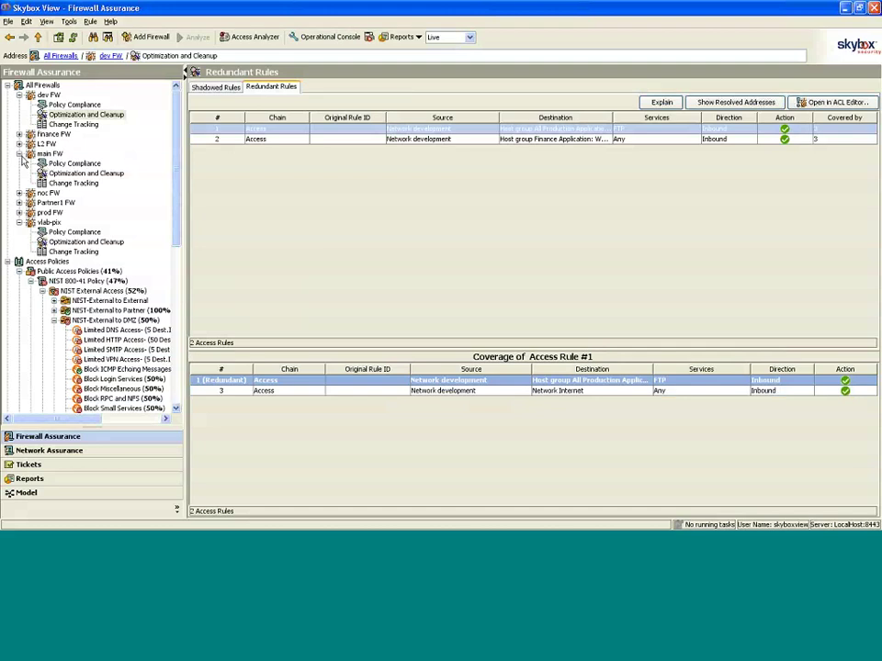
Open vlab-pix's change tracking and look over its available commands for tracking period, report and CSV export without running any
{"action": "left_click", "coordinate": [73, 252]}
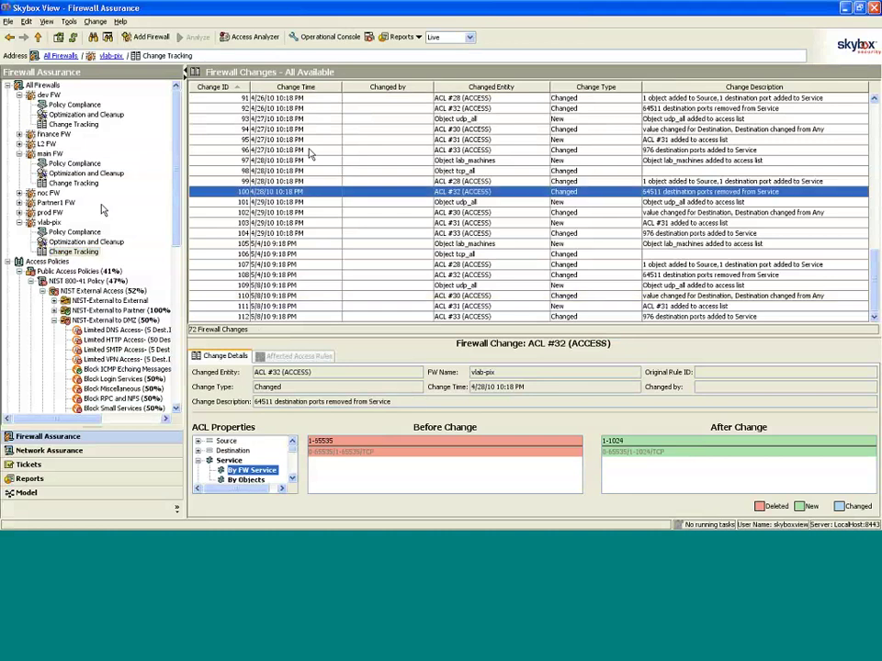
{"action": "right_click", "coordinate": [91, 251]}
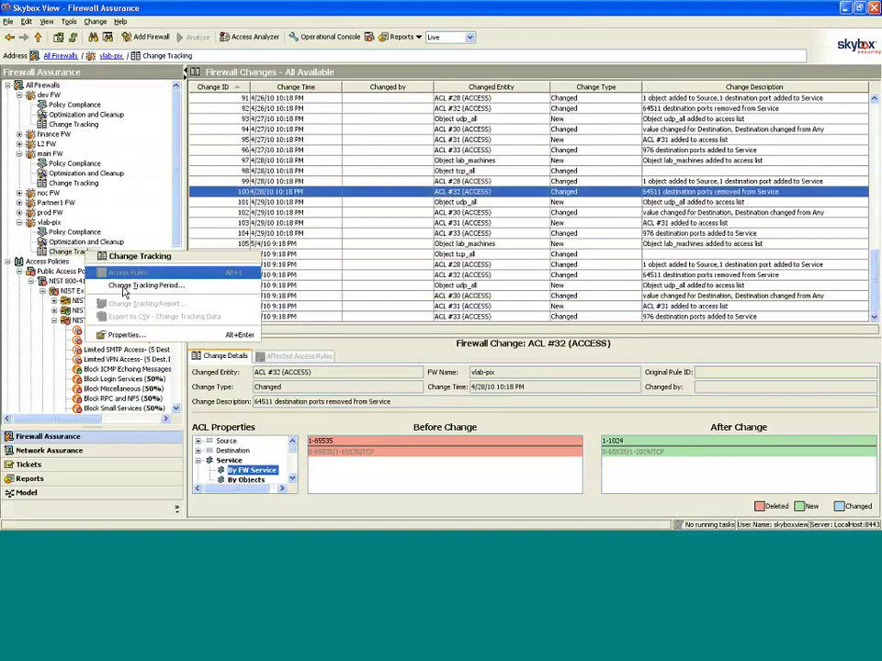
{"action": "left_click", "coordinate": [125, 292]}
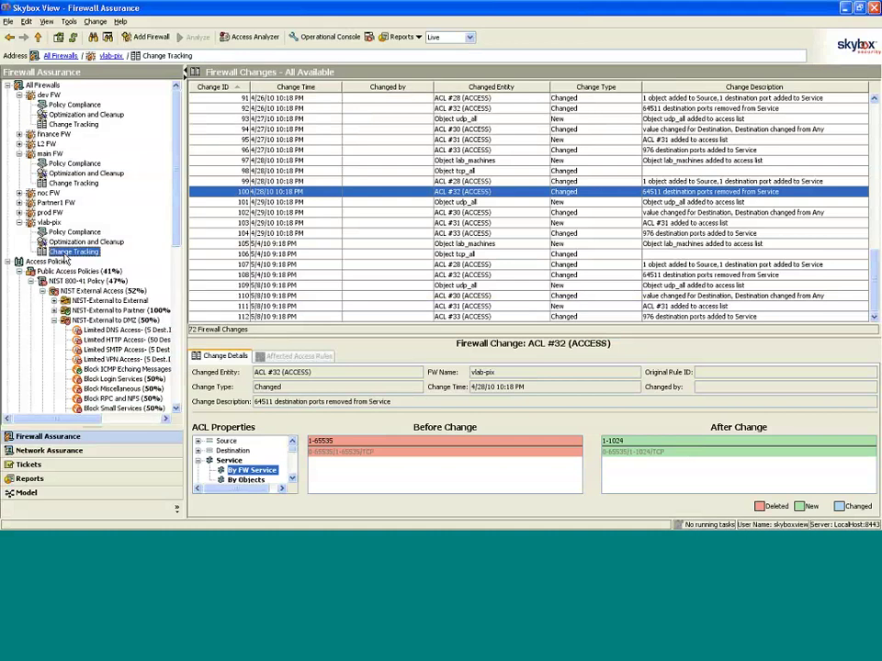
{"action": "right_click", "coordinate": [83, 248]}
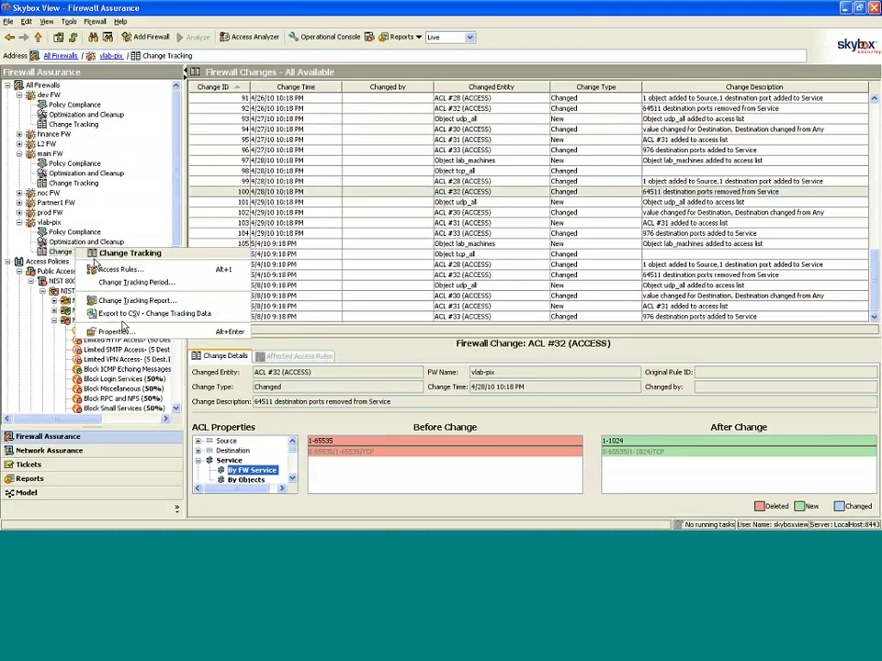
{"action": "left_click", "coordinate": [289, 205]}
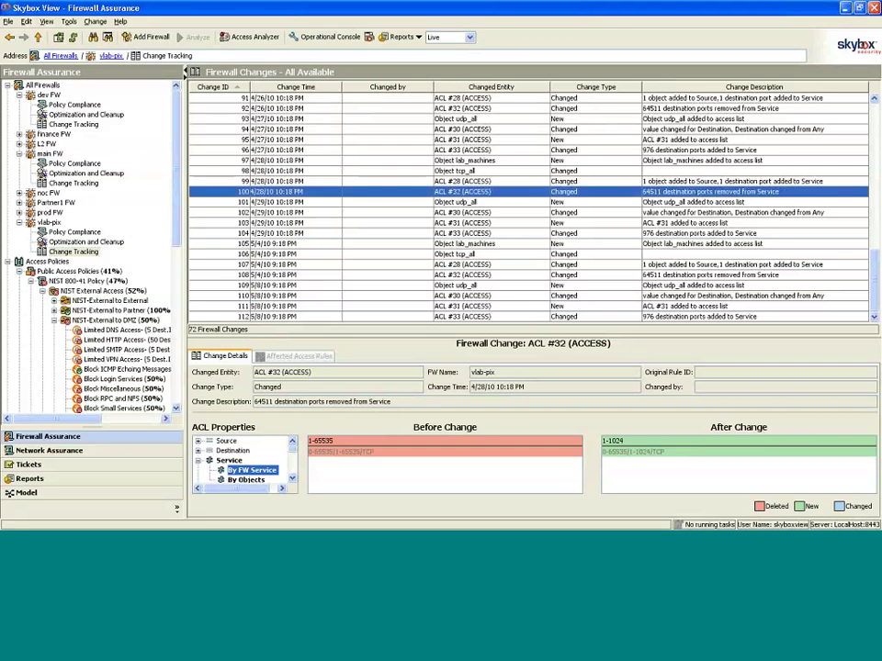
Inspect change 98 to object tcp_all, viewing the service group ports before and after the change and the affected access rules
{"action": "left_click", "coordinate": [493, 171]}
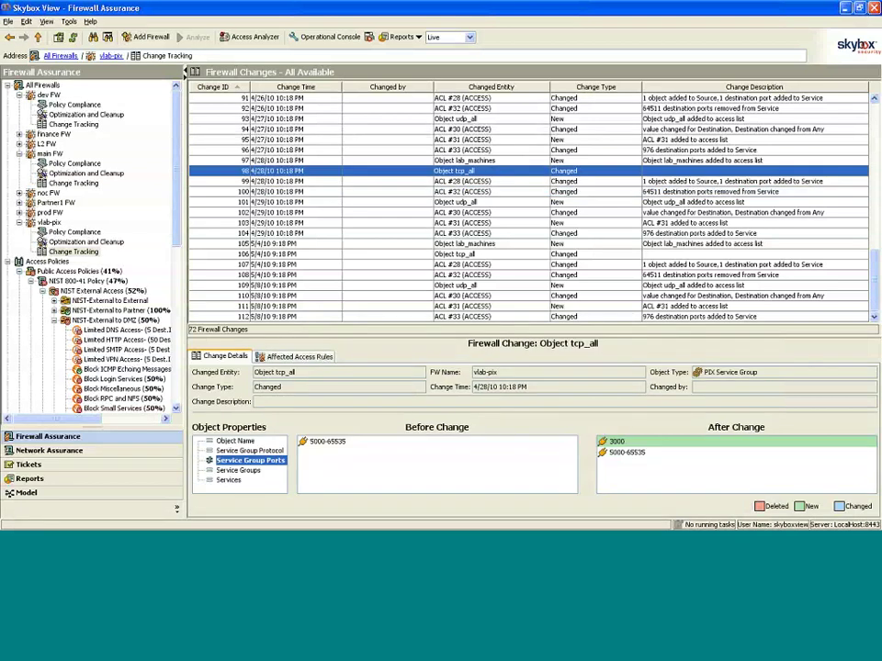
{"action": "left_click", "coordinate": [329, 358]}
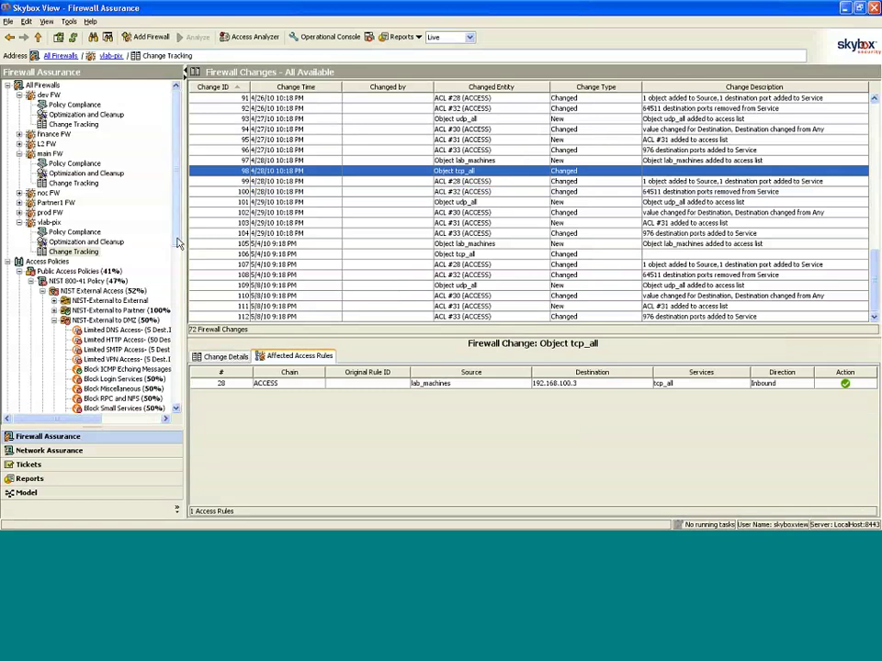
{"action": "mouse_move", "coordinate": [177, 243]}
{"action": "left_mouse_down"}
{"action": "mouse_move", "coordinate": [177, 269]}
{"action": "mouse_move", "coordinate": [177, 230]}
{"action": "left_mouse_up"}
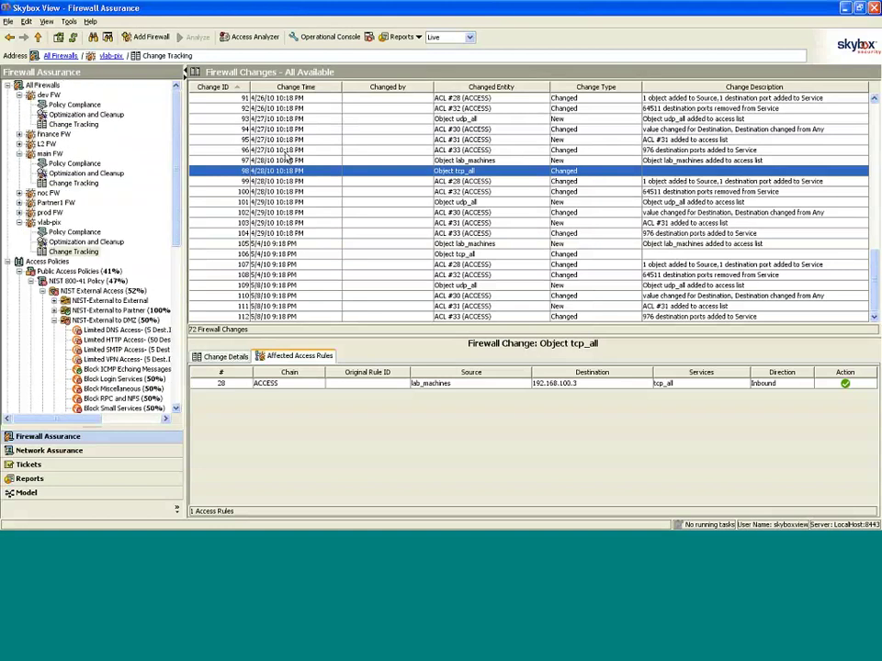
Open Access Analyzer and choose main FW [192.169.1.1] as the firewall for the access query
{"action": "left_click", "coordinate": [247, 37]}
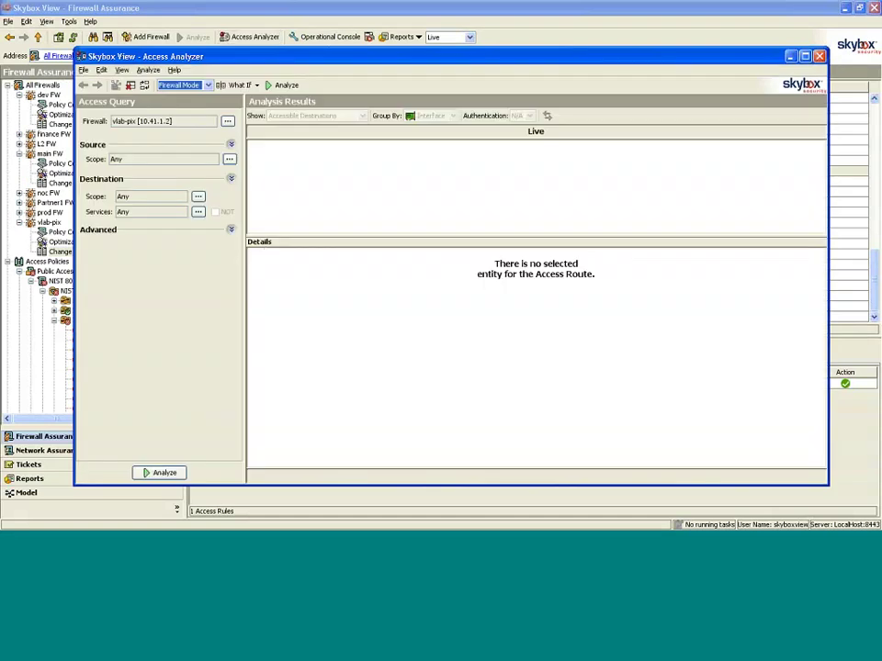
{"action": "left_click", "coordinate": [228, 123]}
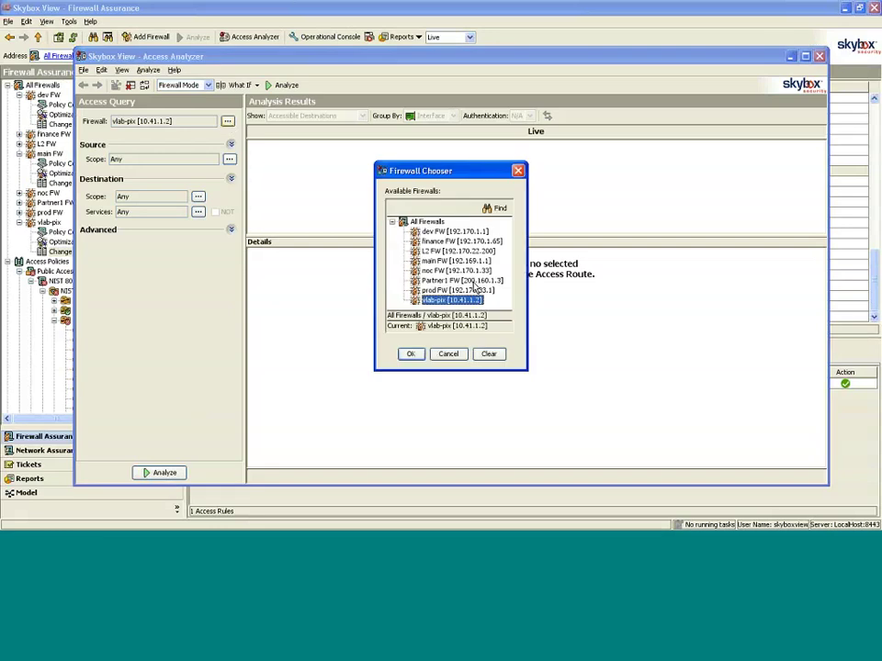
{"action": "left_click", "coordinate": [450, 259]}
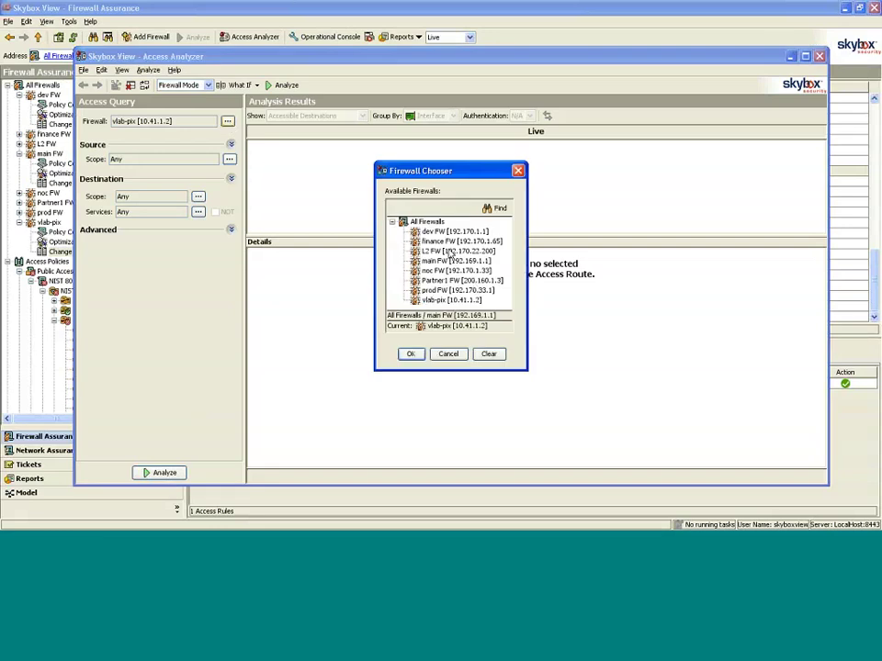
{"action": "left_click", "coordinate": [411, 353]}
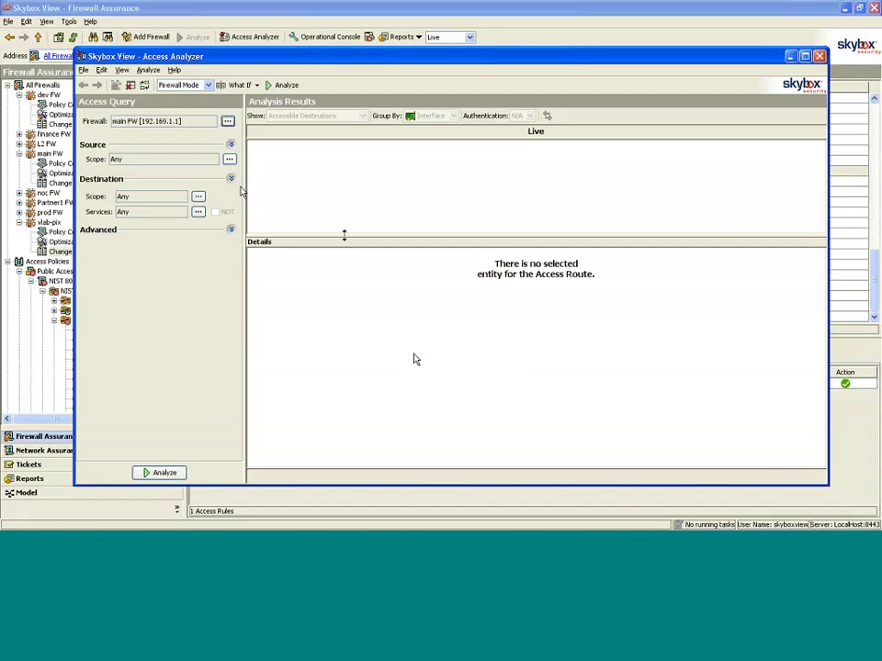
Set the query's source scope to int15 (Internal) and its destination scope to int2809 (DMZ)
{"action": "left_click", "coordinate": [229, 159]}
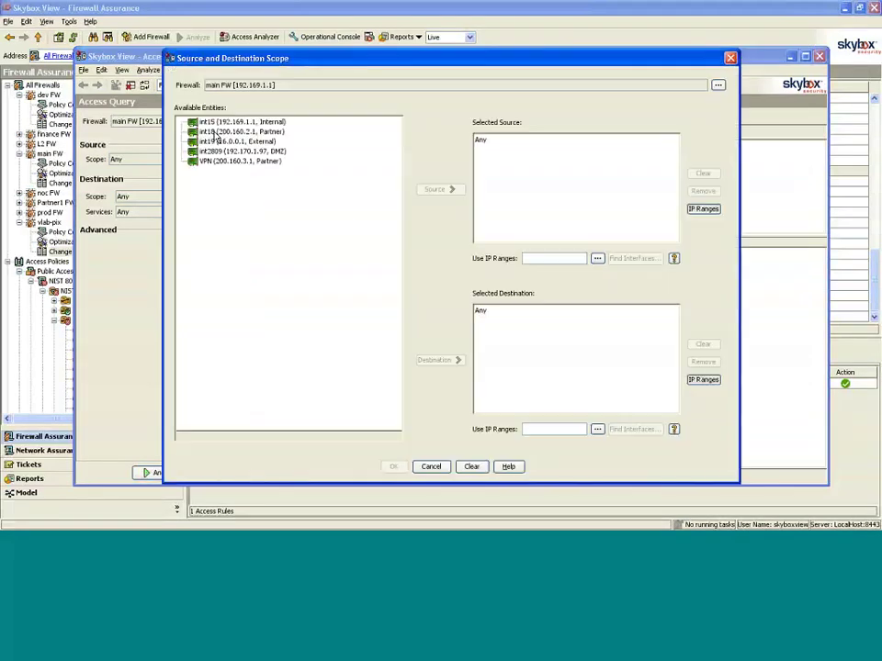
{"action": "left_click", "coordinate": [241, 121]}
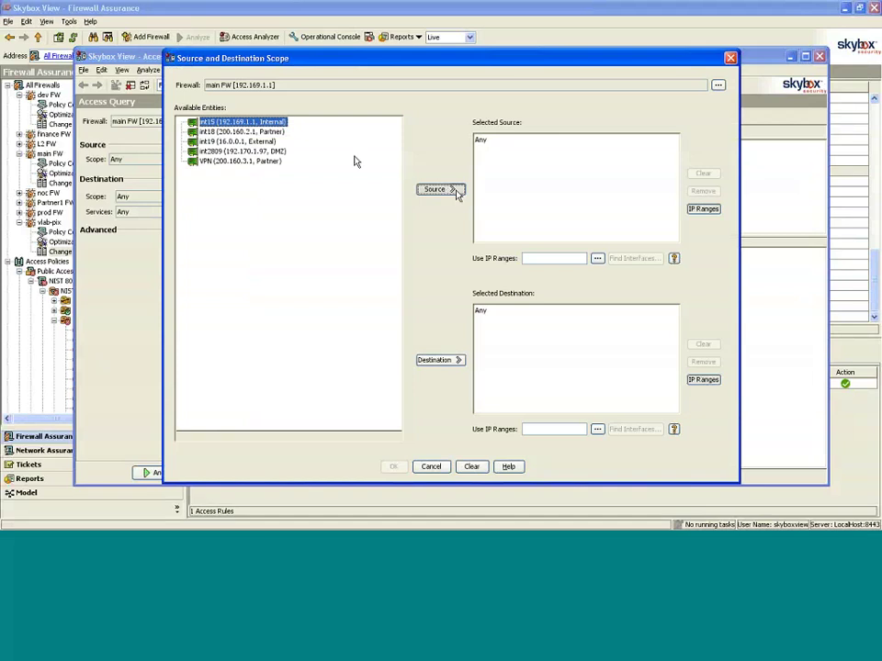
{"action": "left_click", "coordinate": [439, 189]}
{"action": "left_click", "coordinate": [267, 151]}
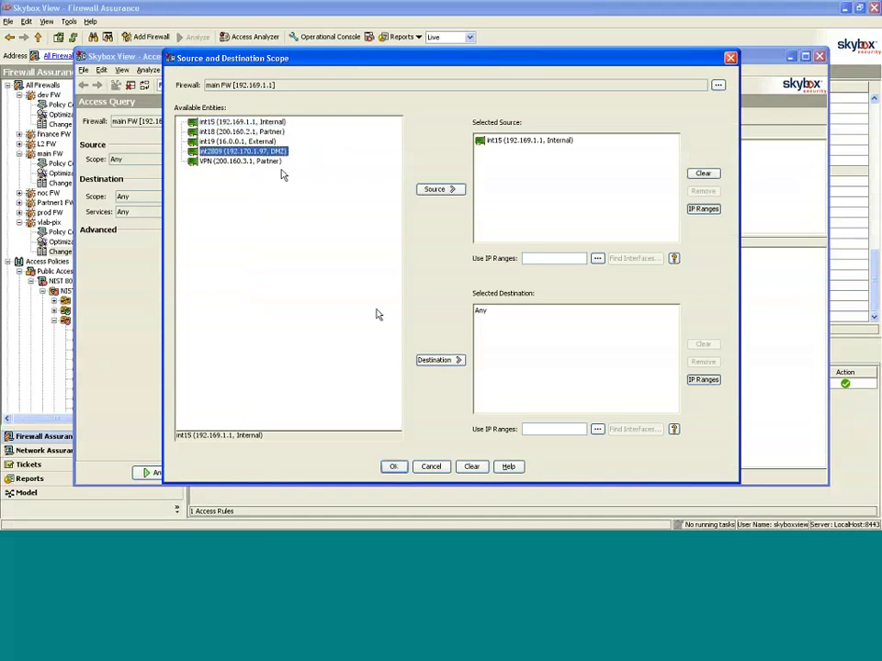
{"action": "left_click", "coordinate": [440, 359]}
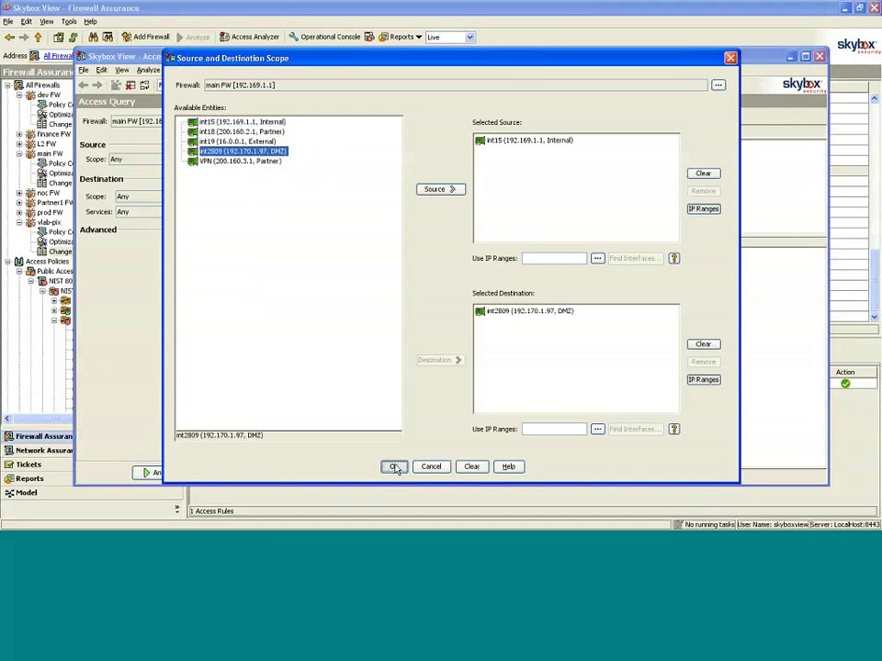
{"action": "left_click", "coordinate": [394, 466]}
Limit the query's destination services to ftp [21/TCP] and run the analysis
{"action": "left_click", "coordinate": [197, 211]}
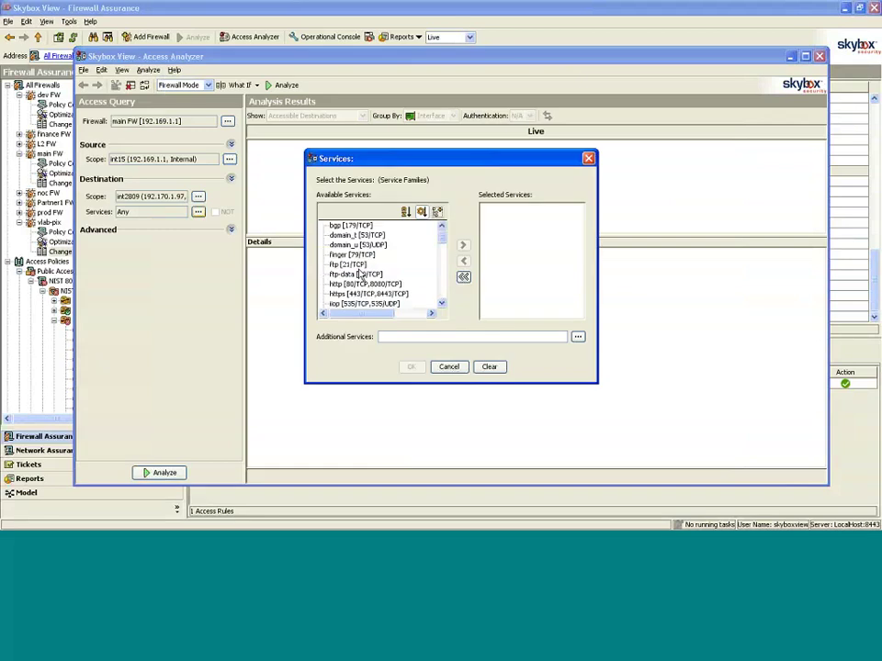
{"action": "left_click", "coordinate": [349, 264]}
{"action": "left_click", "coordinate": [465, 246]}
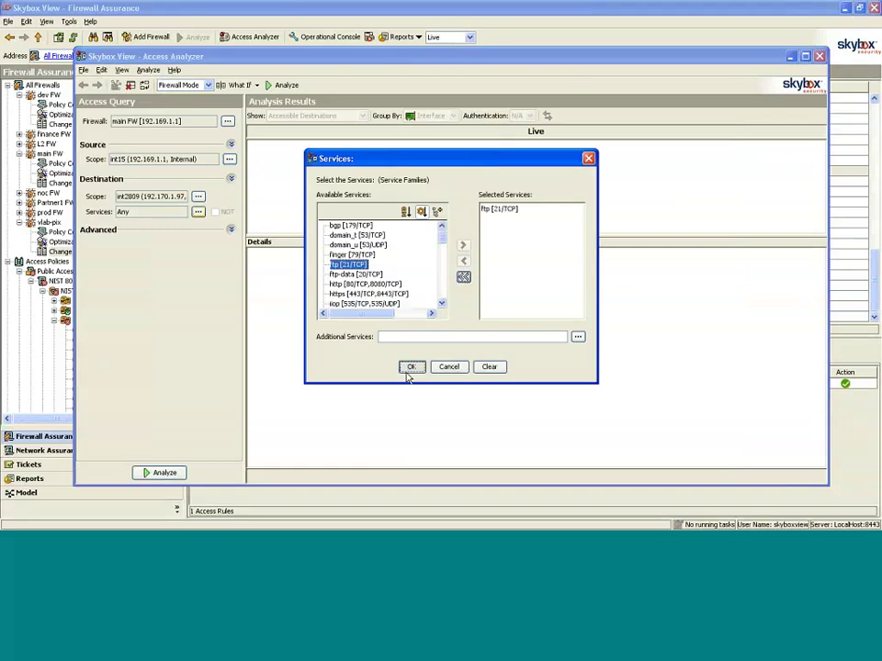
{"action": "left_click", "coordinate": [410, 366]}
{"action": "left_click", "coordinate": [285, 84]}
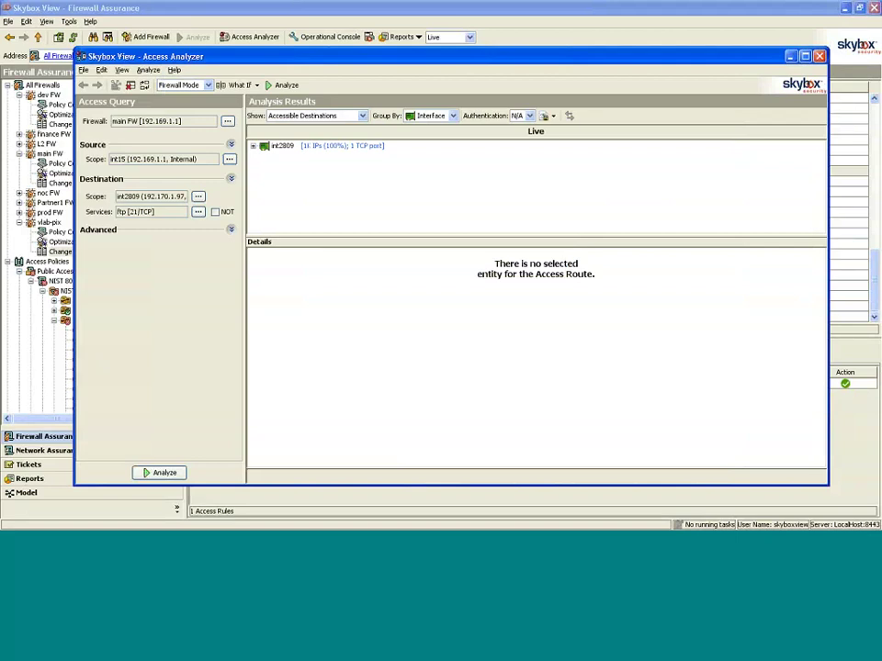
Expand the accessible destinations under int2809 and examine the access routes for port 21 to 192.170.34.0-192.170.36.255
{"action": "left_click", "coordinate": [253, 145]}
{"action": "left_click", "coordinate": [265, 156]}
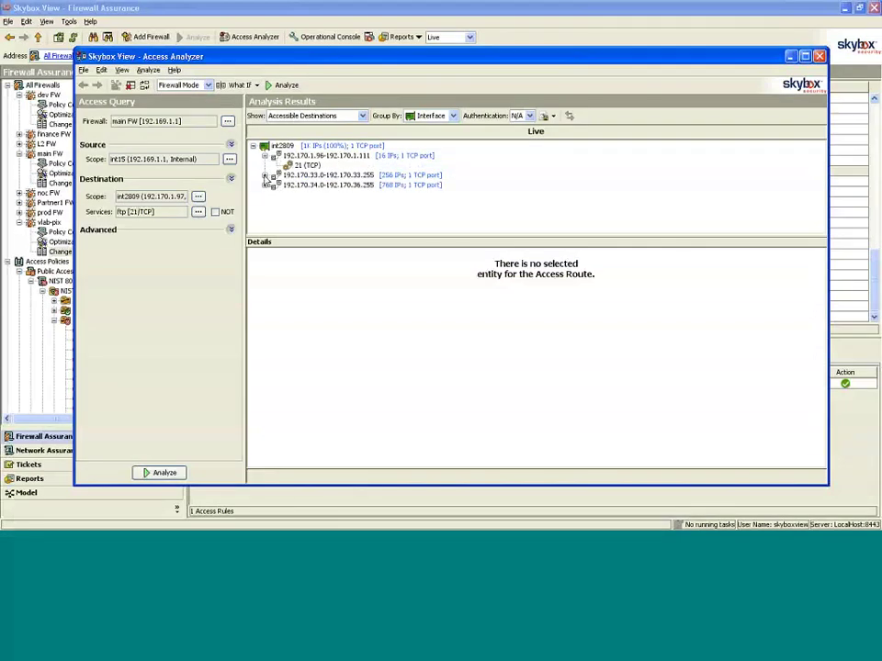
{"action": "left_click", "coordinate": [265, 175]}
{"action": "left_click", "coordinate": [264, 194]}
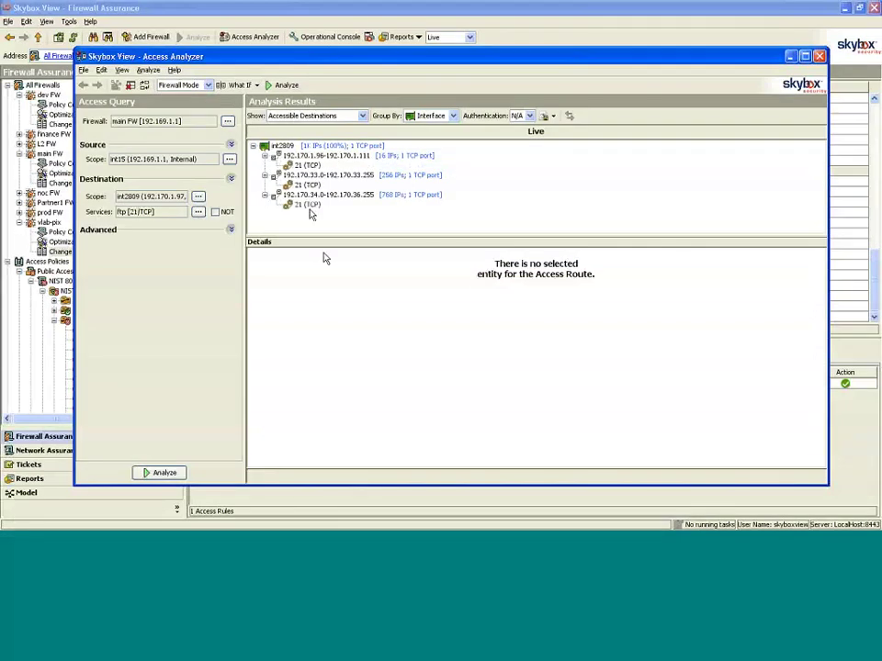
{"action": "left_click", "coordinate": [307, 204]}
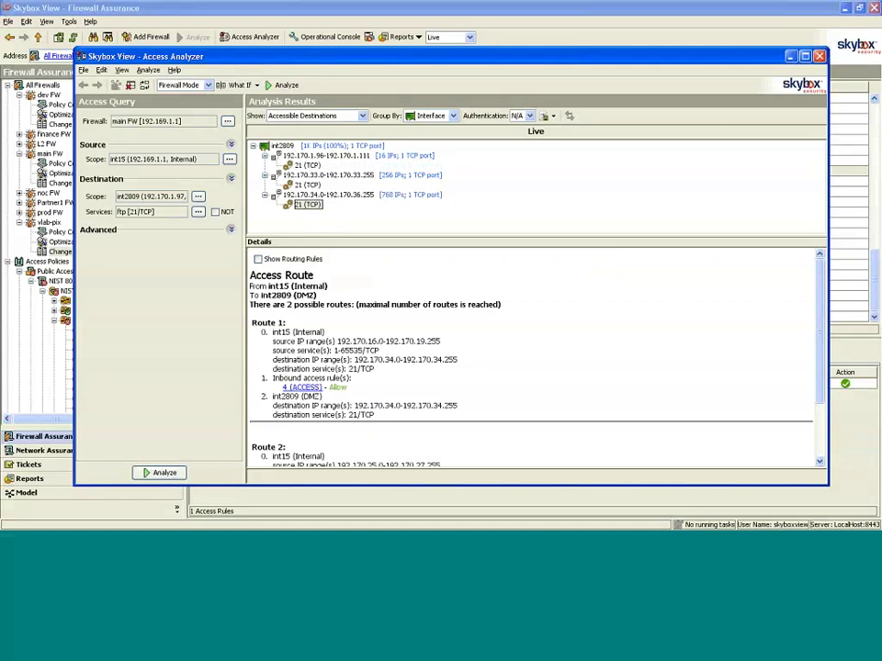
{"action": "left_click_drag", "start_coordinate": [823, 363], "coordinate": [823, 410]}
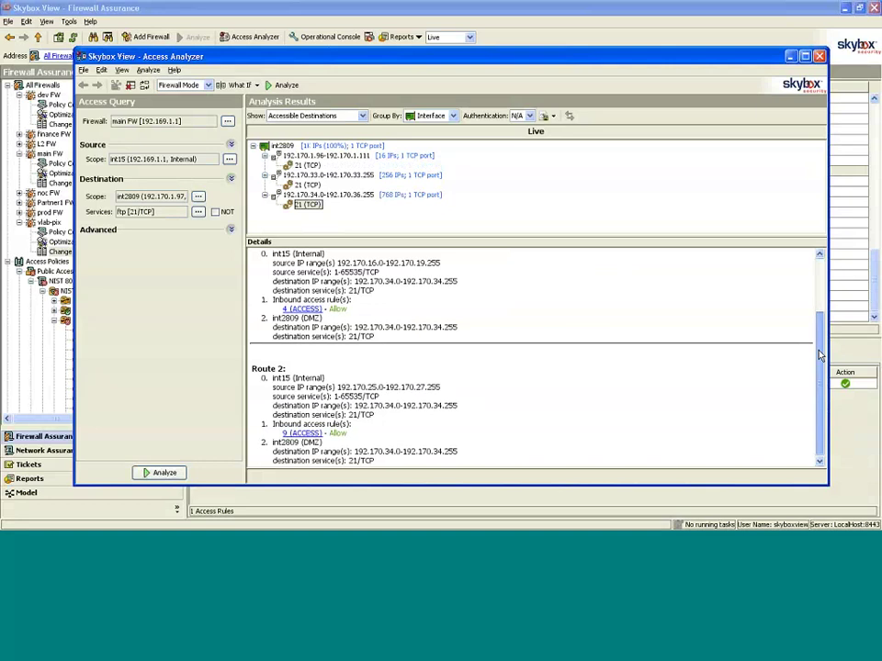
{"action": "left_click_drag", "start_coordinate": [823, 411], "coordinate": [820, 334]}
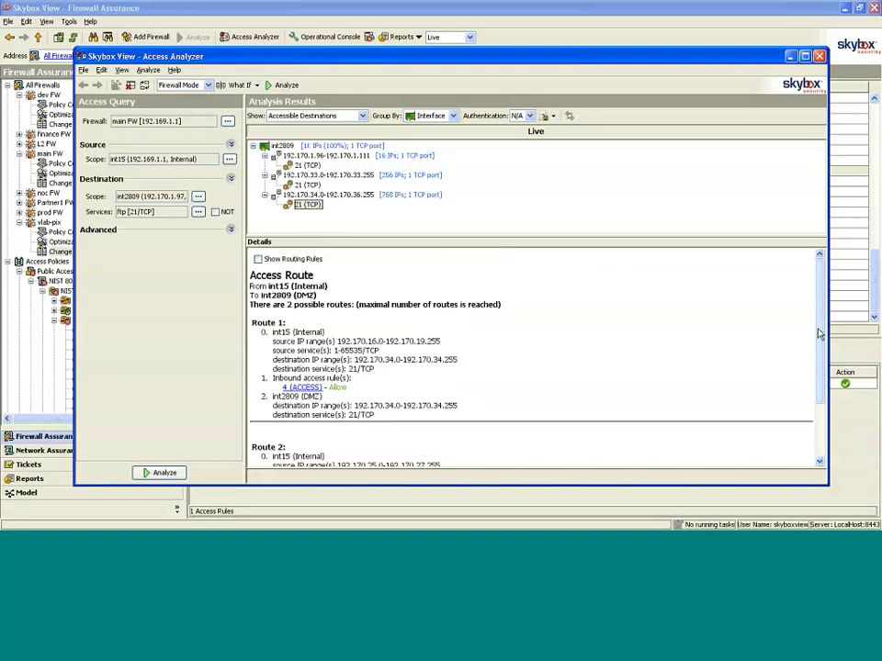
{"action": "left_click_drag", "start_coordinate": [820, 335], "coordinate": [815, 281]}
Show the blocked destinations, examine the denied routes for port 21 to 192.170.33.0-192.170.36.255, and close Access Analyzer
{"action": "left_click", "coordinate": [364, 117]}
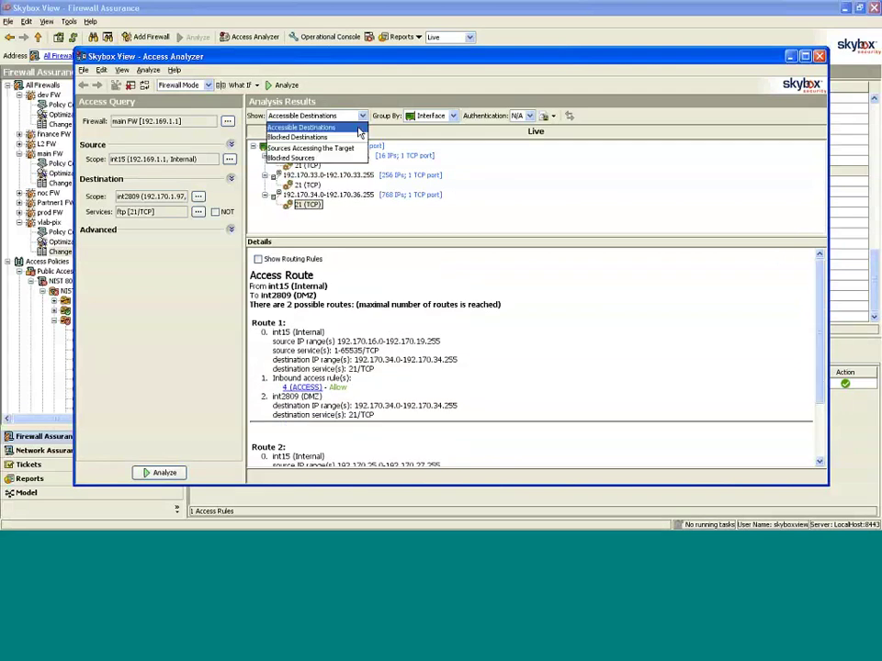
{"action": "left_click", "coordinate": [356, 138]}
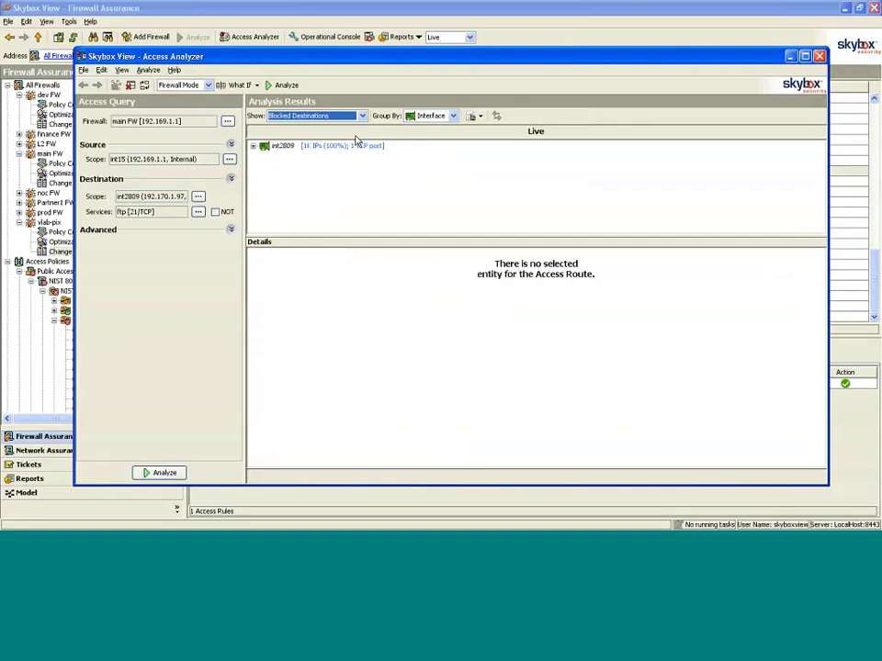
{"action": "left_click", "coordinate": [254, 146]}
{"action": "left_click", "coordinate": [265, 156]}
{"action": "left_click", "coordinate": [265, 175]}
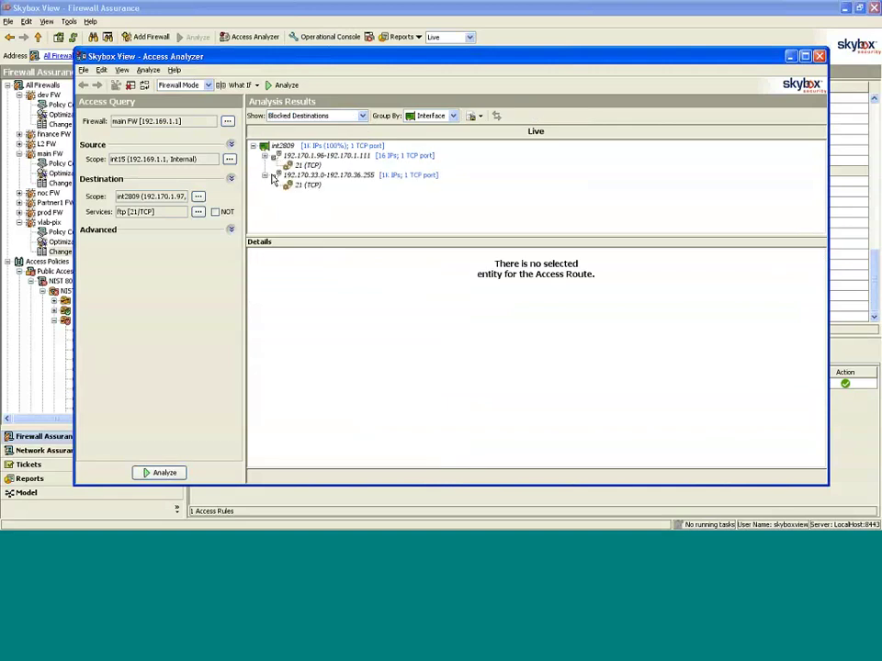
{"action": "left_click", "coordinate": [307, 185]}
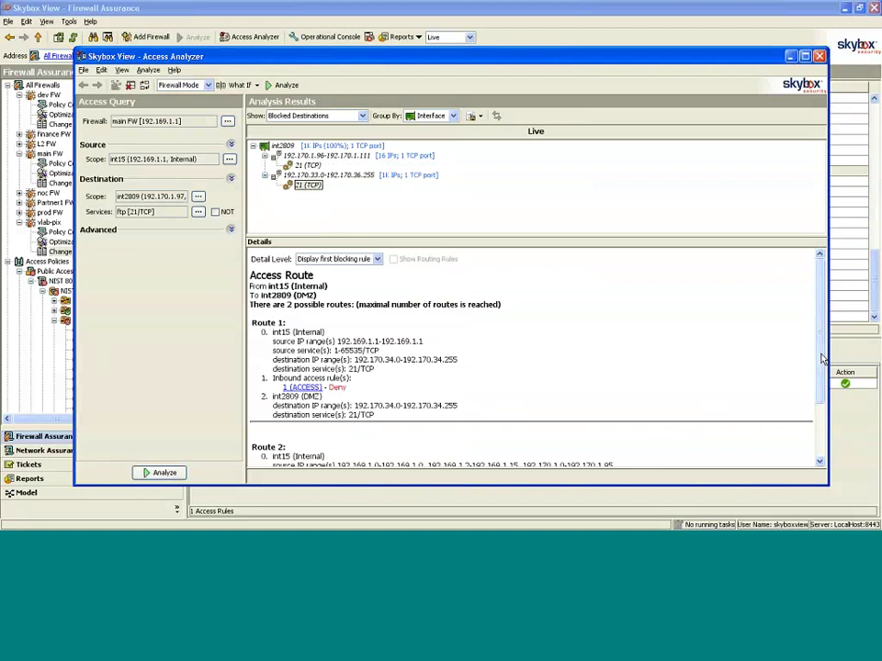
{"action": "left_click_drag", "start_coordinate": [822, 359], "coordinate": [823, 441]}
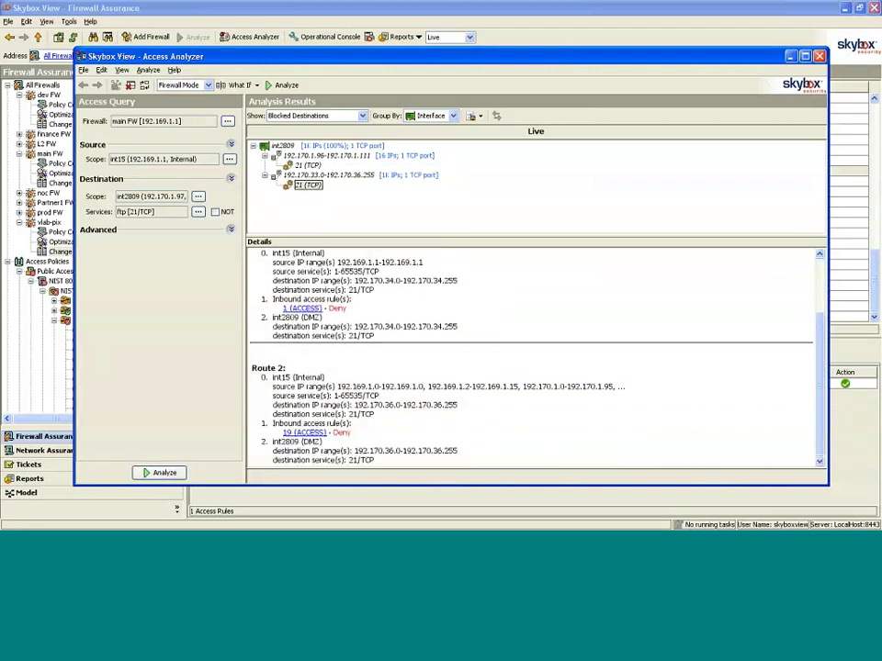
{"action": "left_click", "coordinate": [820, 57]}
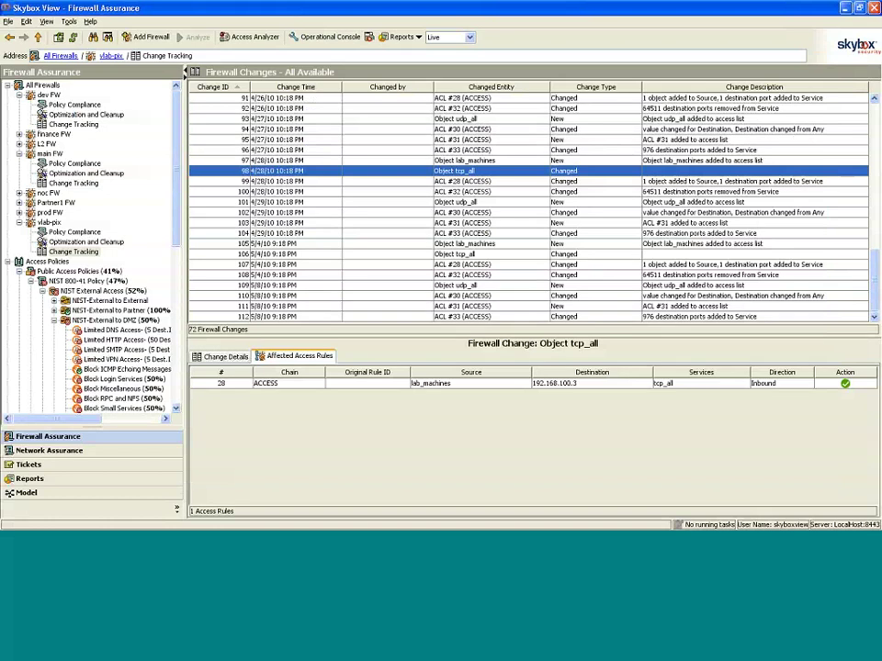
Review the Firewall Compliance report definition's properties, including its output formats and firewall scope choices, and leave them without saving changes
{"action": "left_click", "coordinate": [108, 478]}
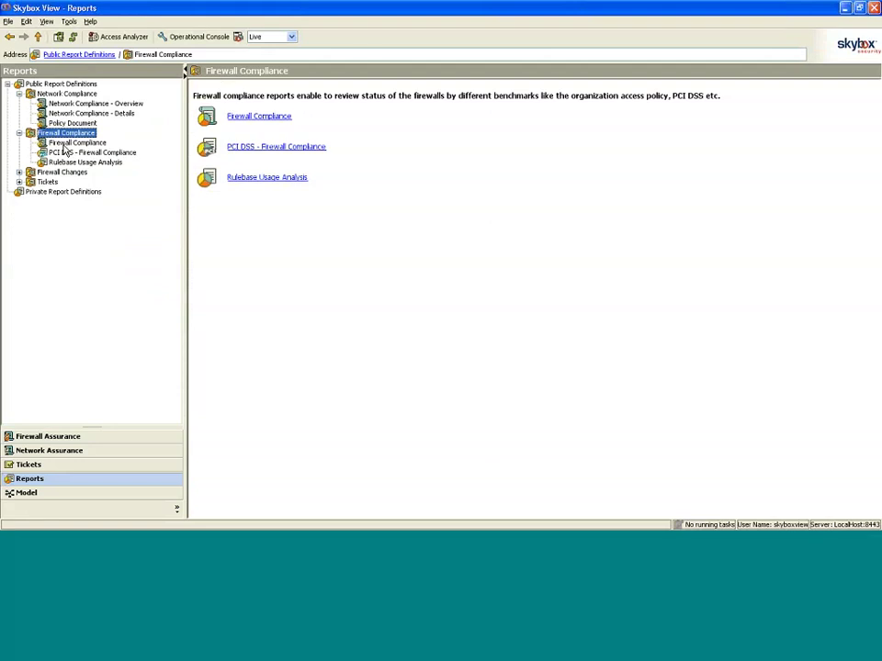
{"action": "left_click", "coordinate": [63, 147]}
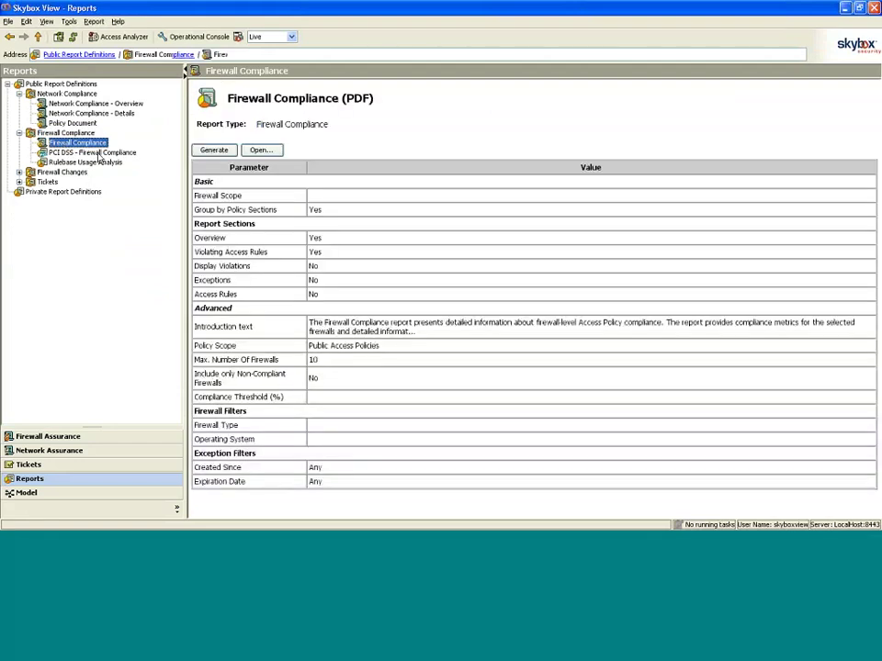
{"action": "right_click", "coordinate": [103, 144]}
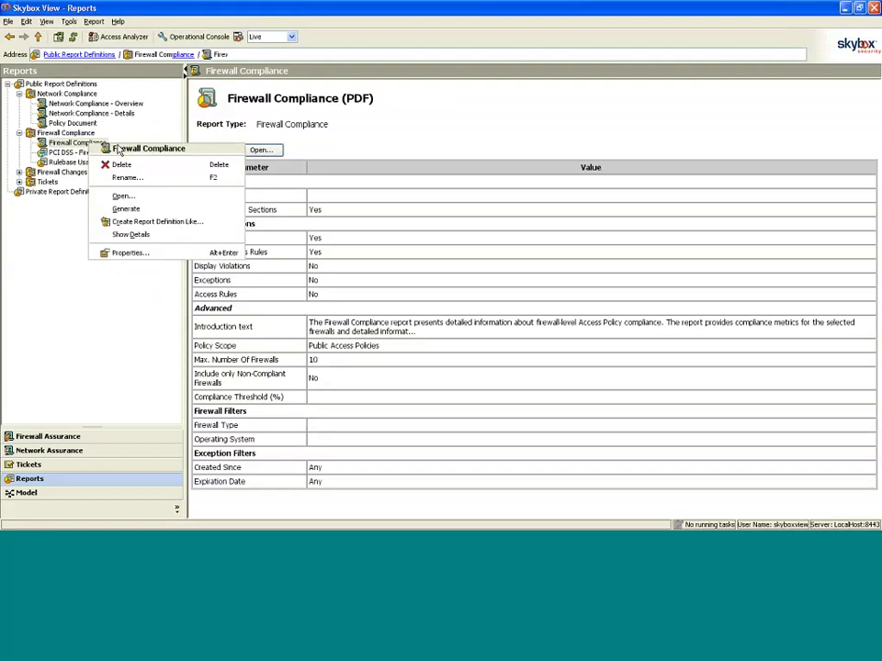
{"action": "left_click", "coordinate": [131, 256]}
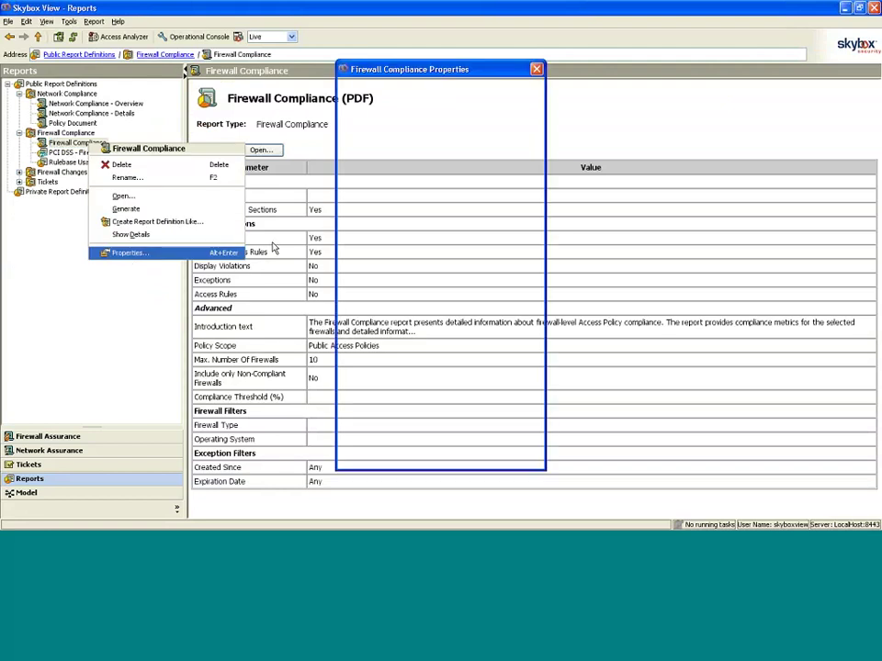
{"action": "left_click", "coordinate": [518, 150]}
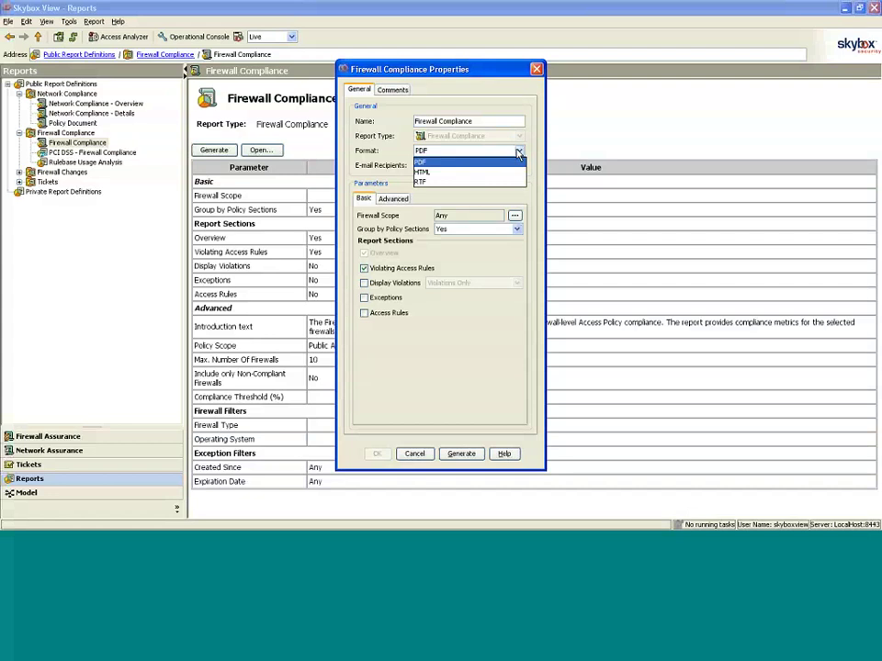
{"action": "left_click", "coordinate": [518, 154]}
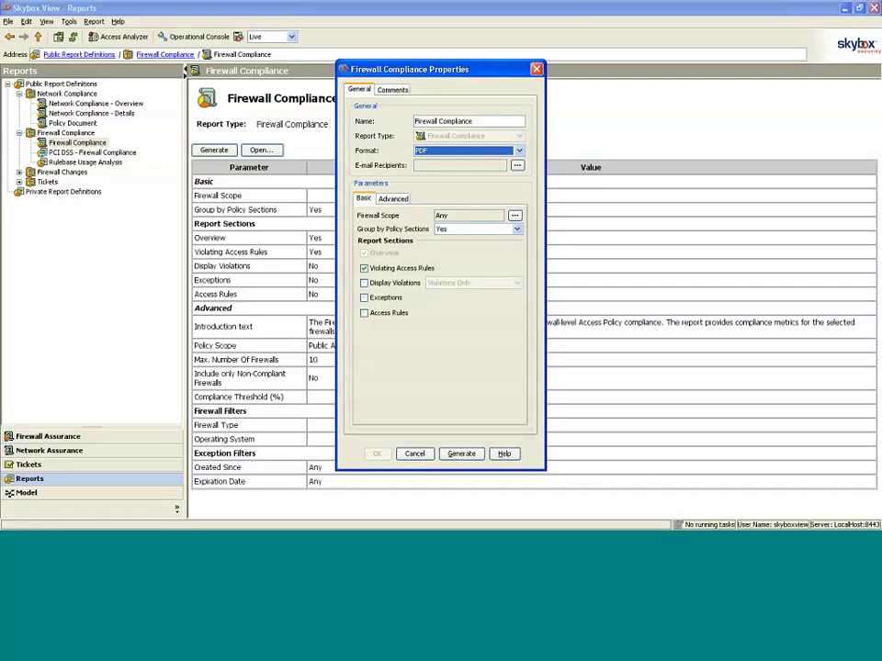
{"action": "left_click", "coordinate": [515, 216]}
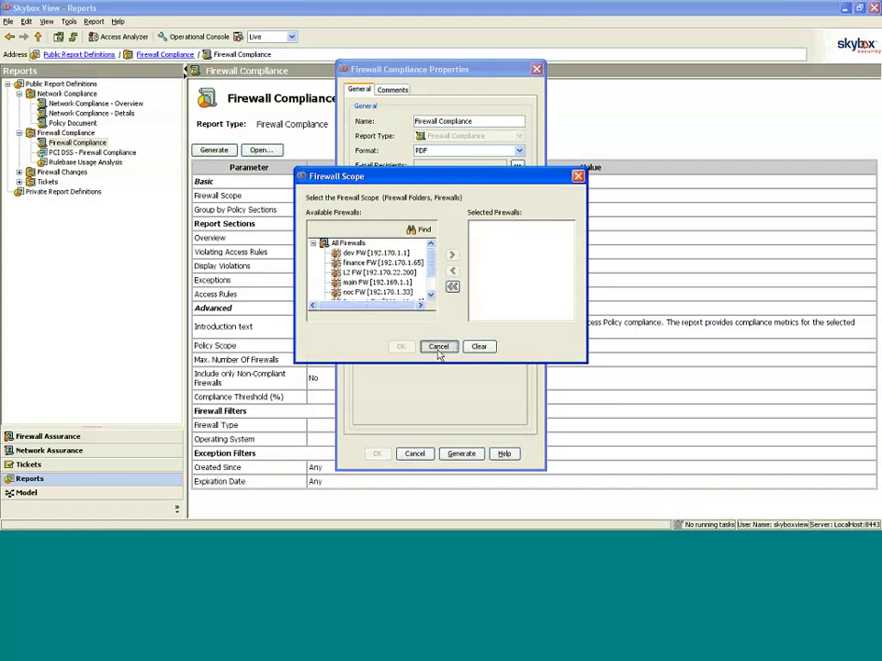
{"action": "left_click", "coordinate": [439, 350]}
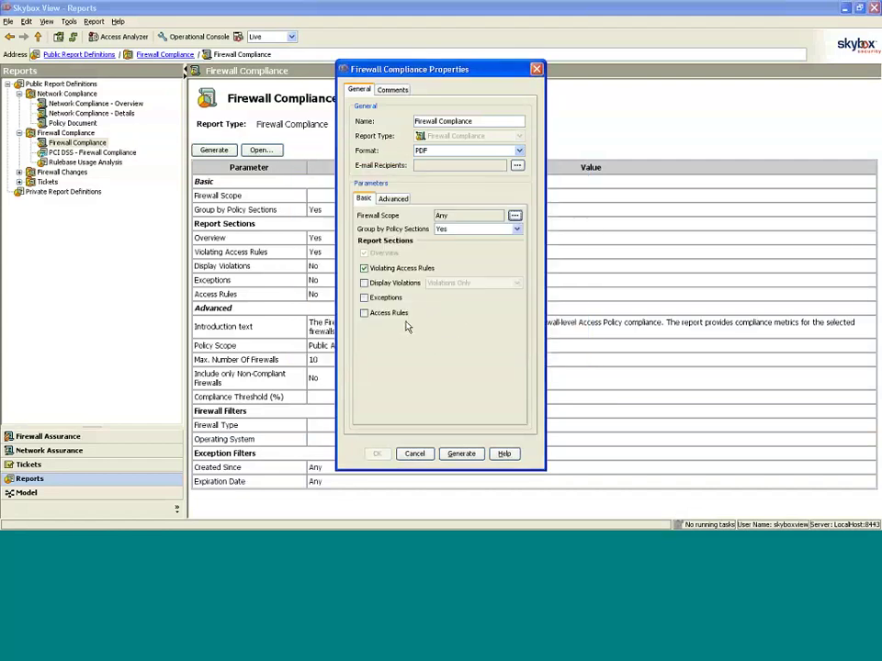
{"action": "left_click", "coordinate": [416, 454]}
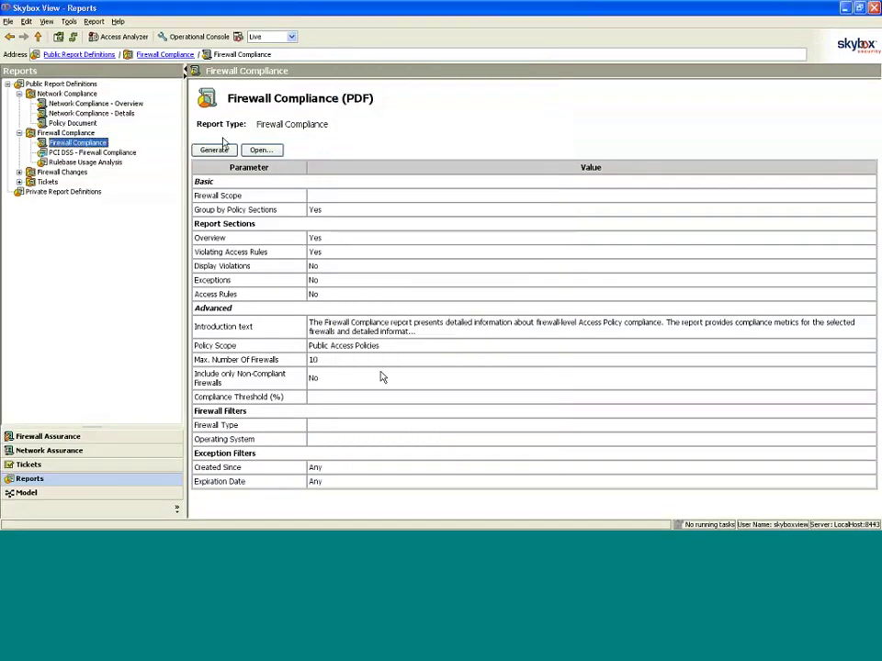
Open the Firewall Compliance PDF report, view the violating access rules for prod FW, and switch back to Skybox View
{"action": "left_click", "coordinate": [262, 151]}
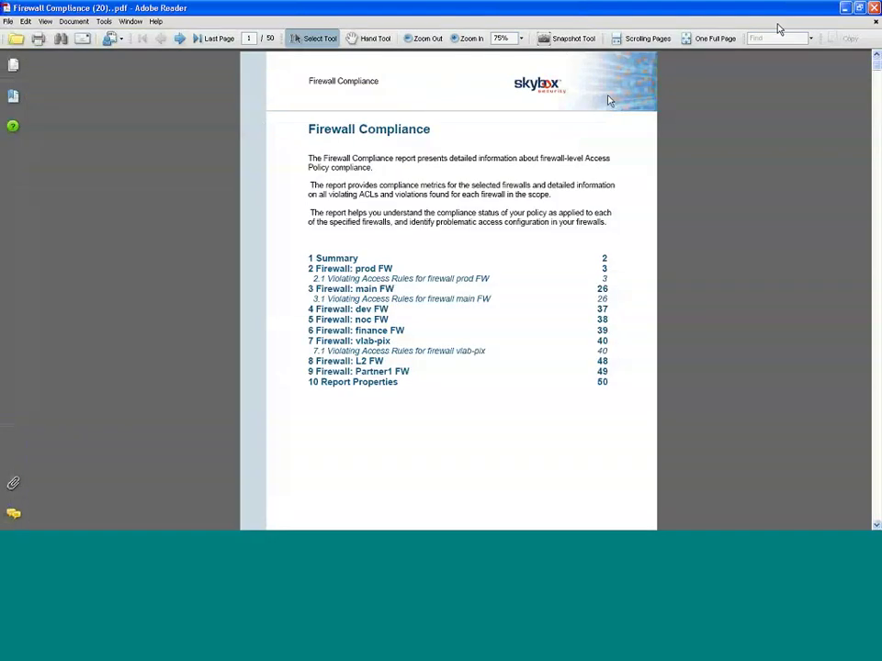
{"action": "left_click", "coordinate": [409, 282]}
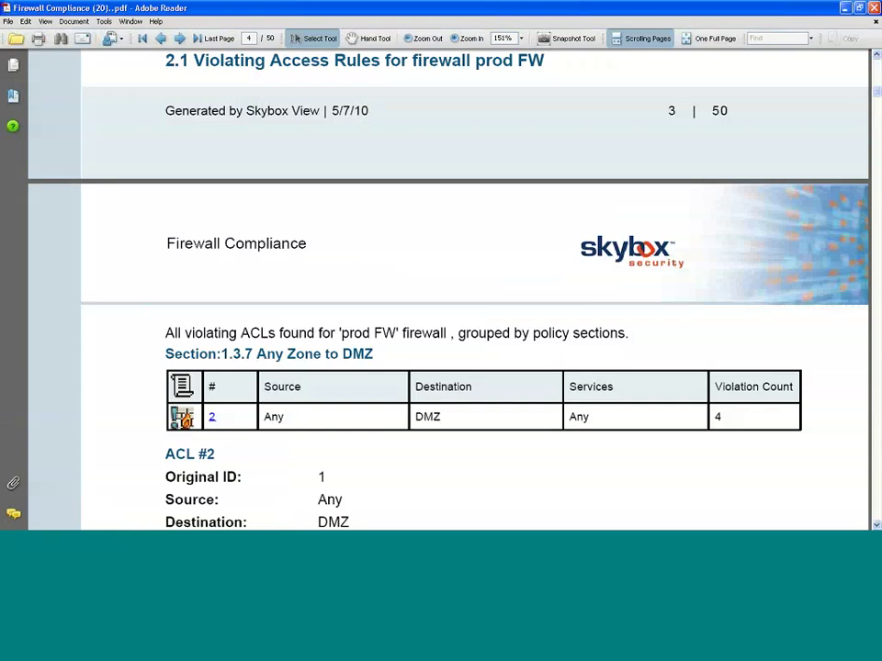
{"action": "key", "text": "alt+Tab"}
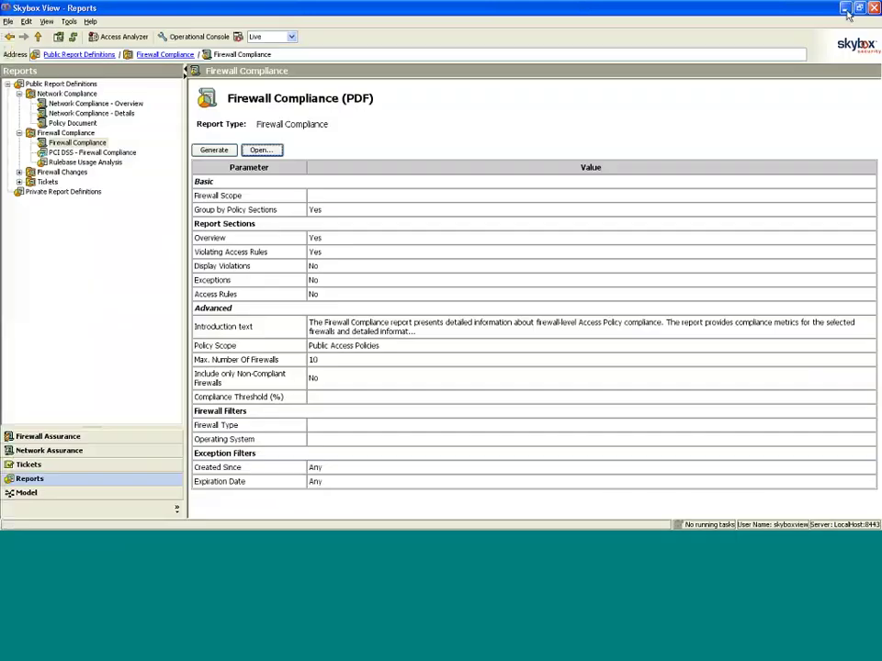